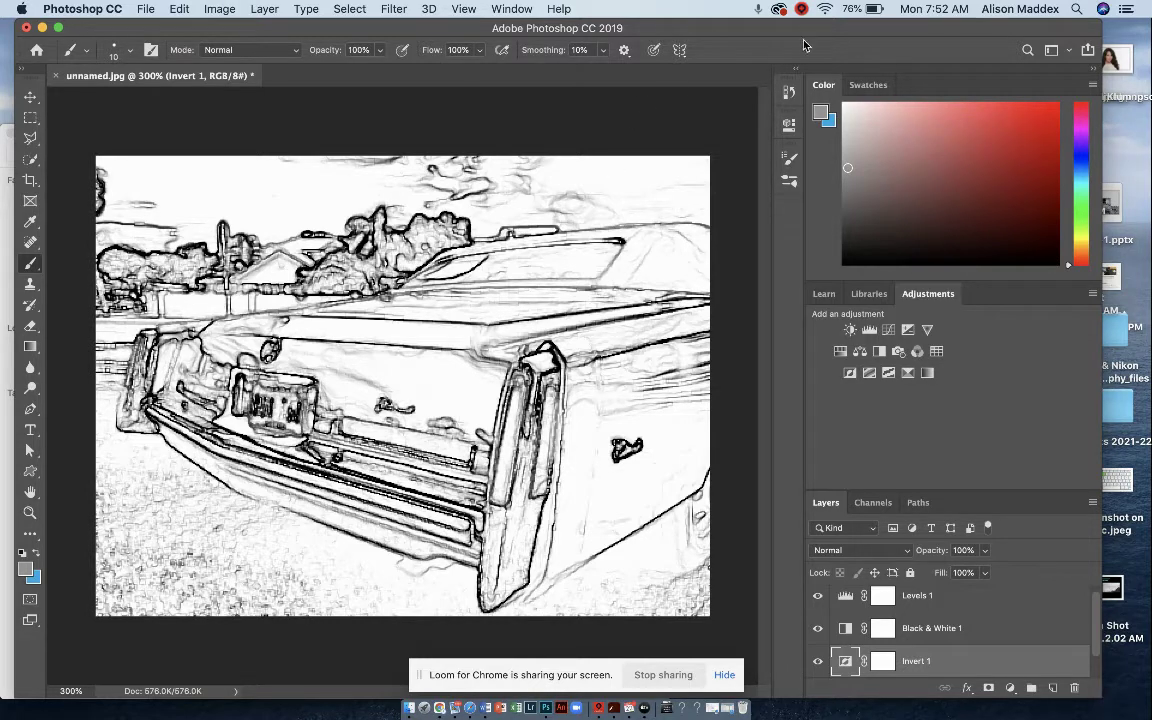
Shift the Photoshop window slightly left and check the current brush preset.
{"action": "left_click_drag", "start_coordinate": [728, 28], "coordinate": [721, 28]}
{"action": "left_click_drag", "start_coordinate": [801, 22], "coordinate": [799, 18]}
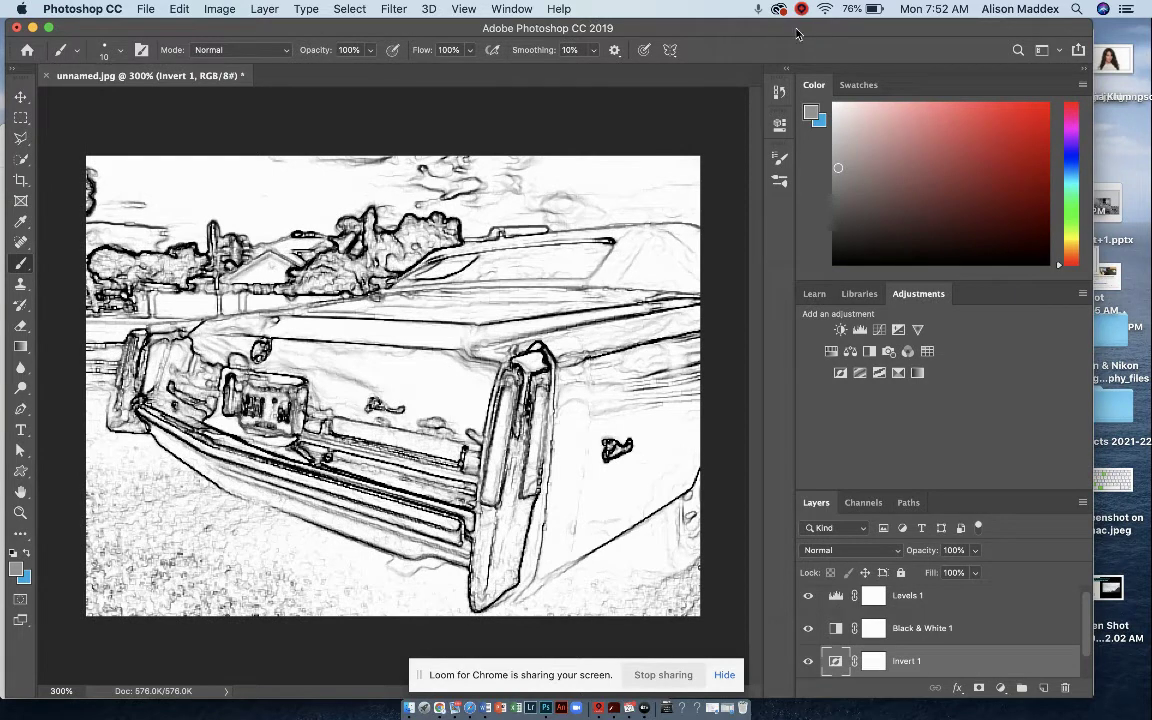
{"action": "left_click_drag", "start_coordinate": [793, 35], "coordinate": [777, 42]}
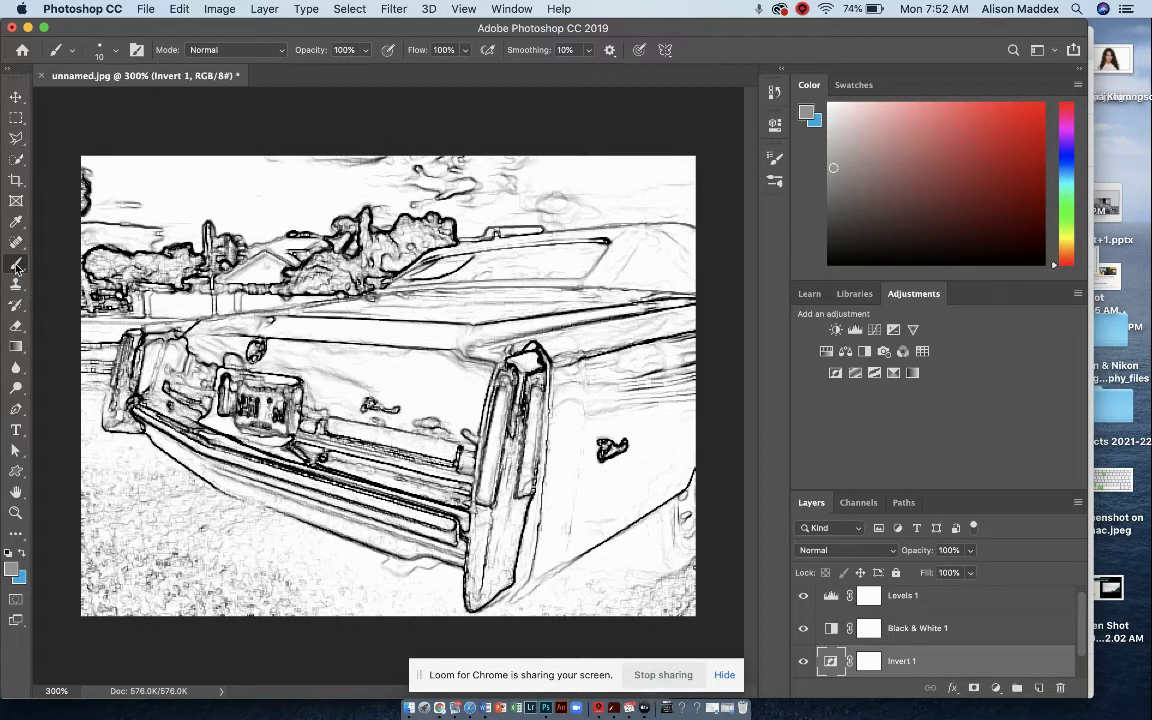
{"action": "left_click", "coordinate": [116, 52]}
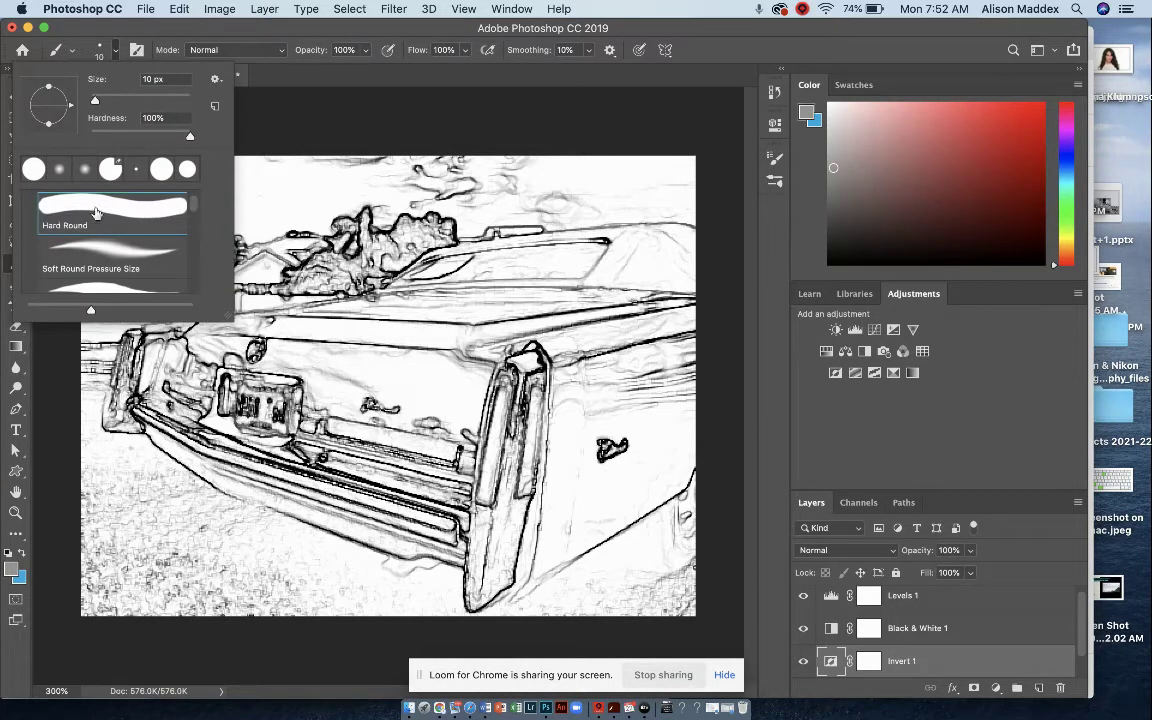
{"action": "left_click", "coordinate": [116, 53]}
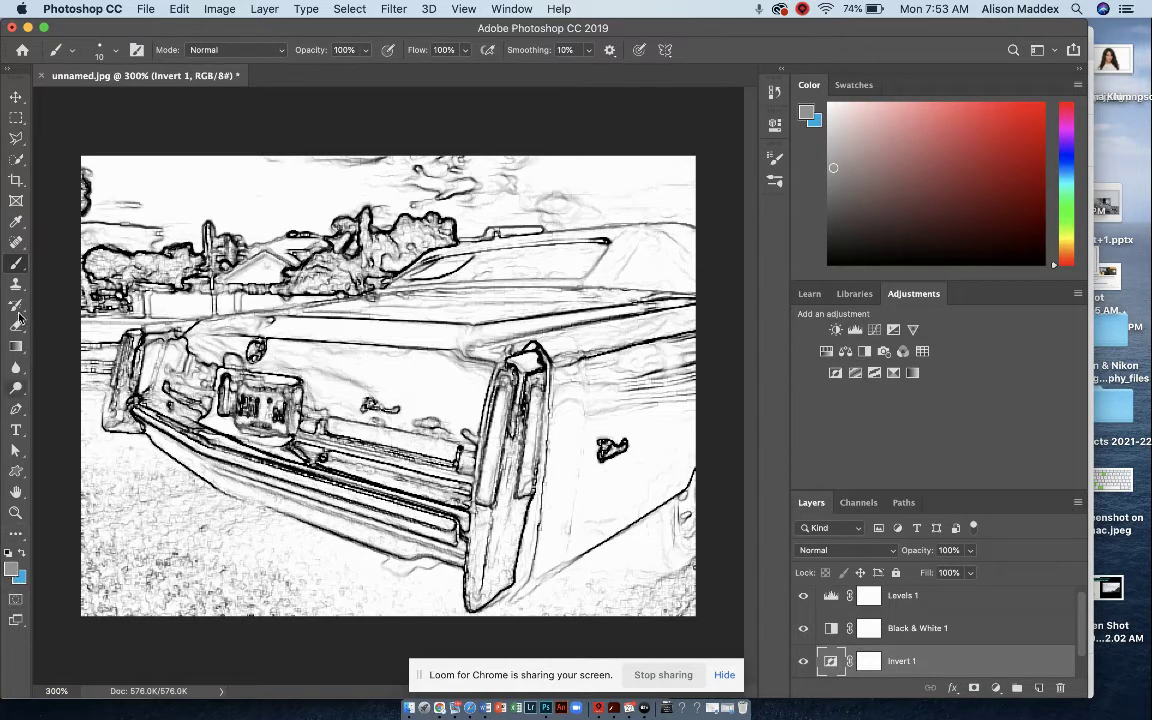
Confirm grey 989494 as the foreground colour in the Color Picker.
{"action": "left_click", "coordinate": [12, 570]}
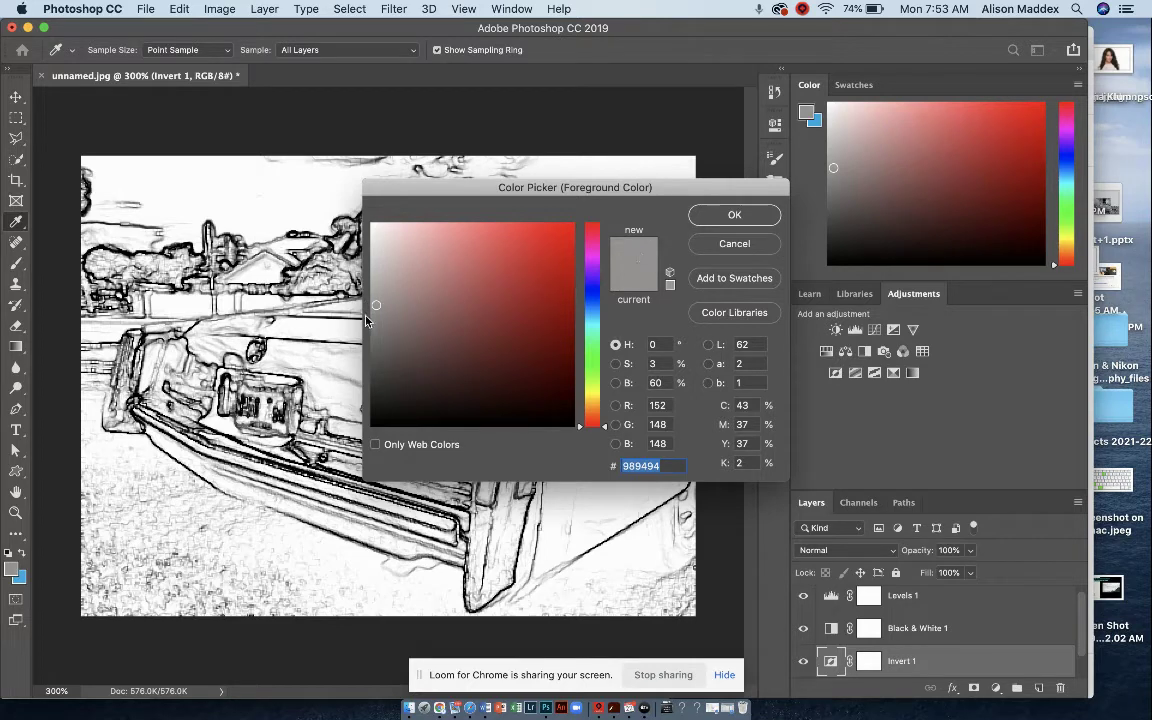
{"action": "left_click", "coordinate": [734, 214]}
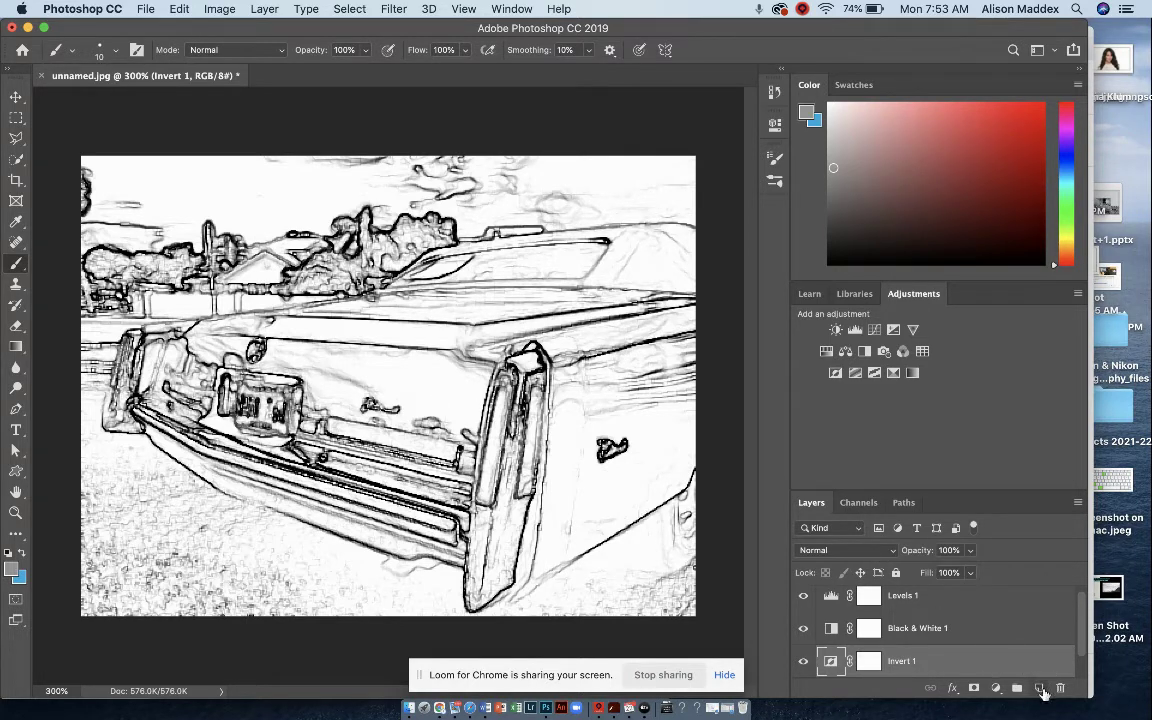
Add a new empty Layer 1 above Levels 1 and enlarge the brush.
{"action": "left_click", "coordinate": [981, 601]}
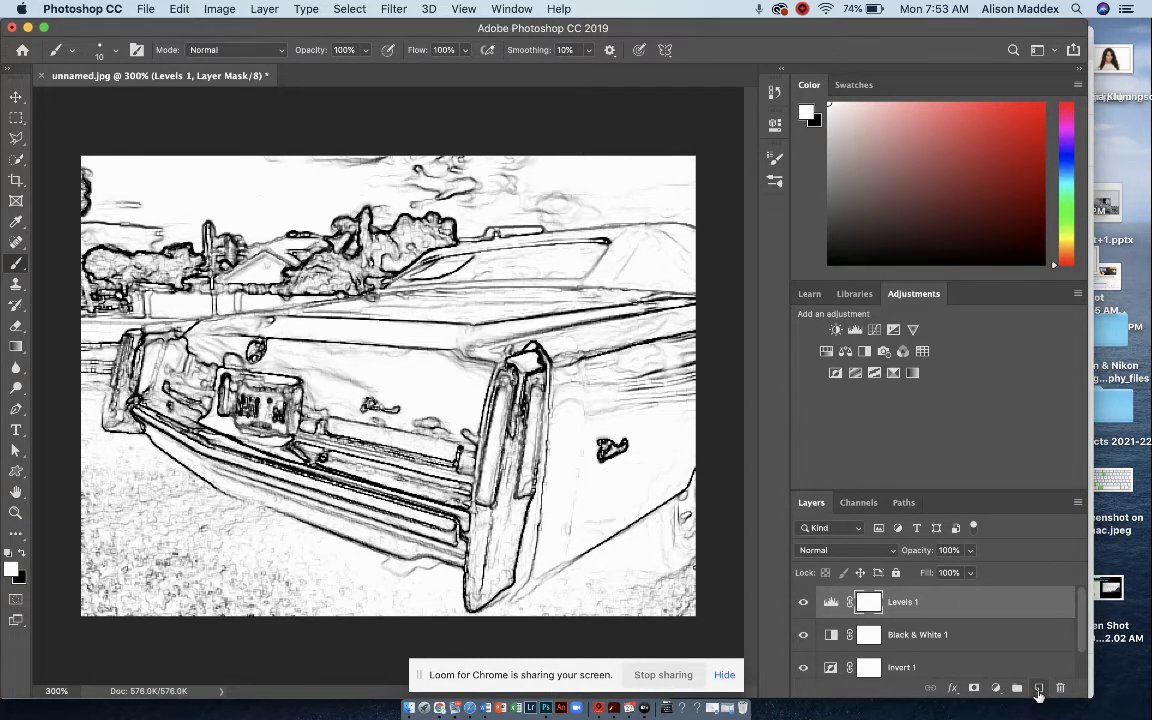
{"action": "left_click", "coordinate": [1039, 690]}
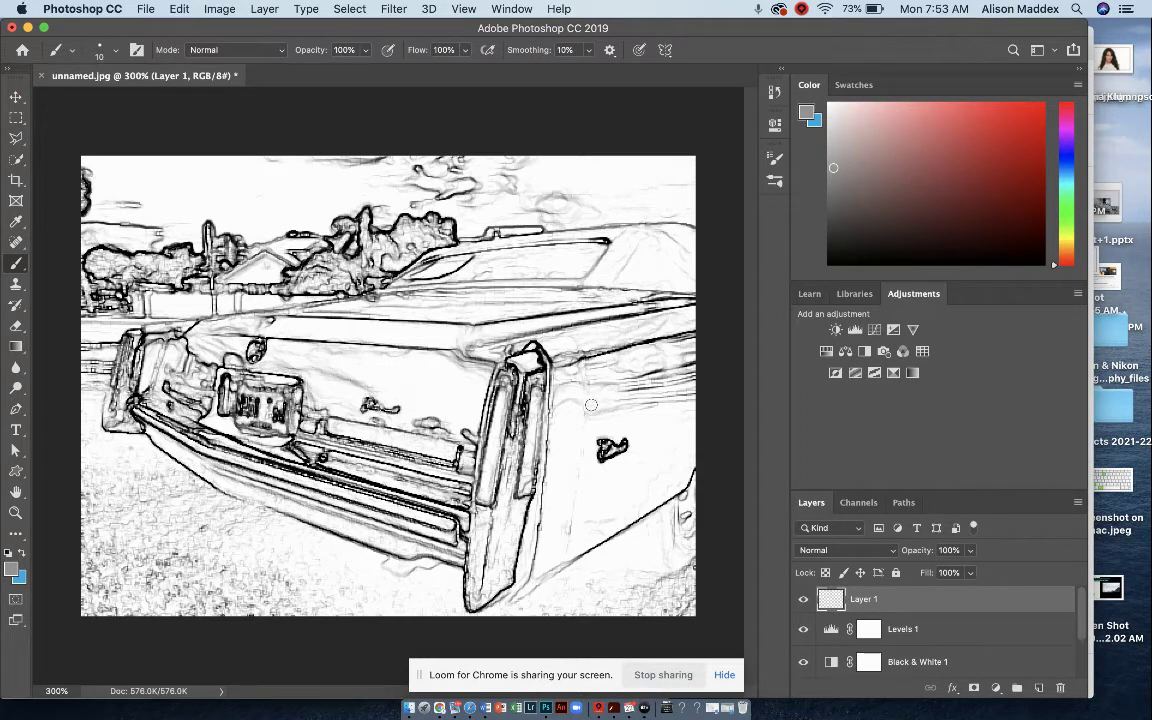
{"action": "key", "text": "bracketright"}
{"action": "key", "text": "bracketright"}
Paint grey over the car's right rear side panel on Layer 1, resizing the brush as needed.
{"action": "mouse_move", "coordinate": [565, 347]}
{"action": "left_mouse_down"}
{"action": "mouse_move", "coordinate": [670, 323]}
{"action": "mouse_move", "coordinate": [682, 440]}
{"action": "mouse_move", "coordinate": [672, 352]}
{"action": "mouse_move", "coordinate": [660, 405]}
{"action": "left_mouse_up"}
{"action": "key", "text": "bracketleft"}
{"action": "key", "text": "bracketleft"}
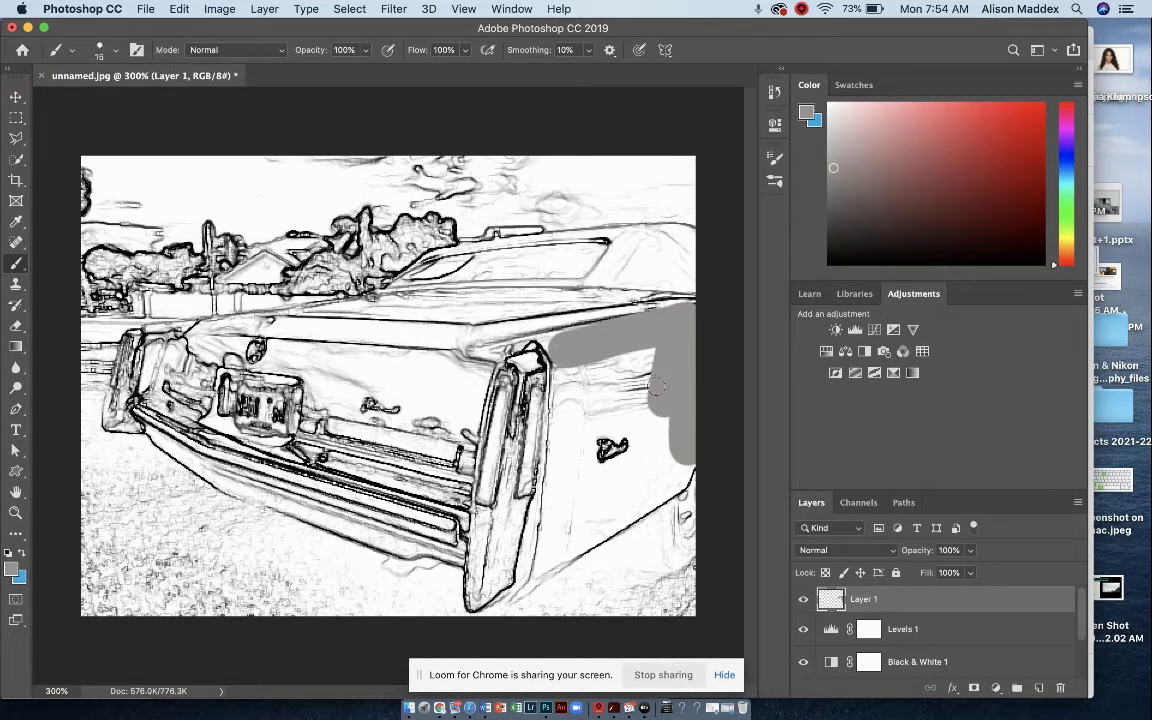
{"action": "key", "text": "bracketright"}
{"action": "key", "text": "bracketright"}
{"action": "key", "text": "bracketright"}
{"action": "key", "text": "bracketright"}
{"action": "mouse_move", "coordinate": [600, 355]}
{"action": "left_mouse_down"}
{"action": "mouse_move", "coordinate": [608, 381]}
{"action": "mouse_move", "coordinate": [570, 355]}
{"action": "mouse_move", "coordinate": [565, 370]}
{"action": "mouse_move", "coordinate": [597, 437]}
{"action": "mouse_move", "coordinate": [580, 405]}
{"action": "mouse_move", "coordinate": [580, 420]}
{"action": "mouse_move", "coordinate": [668, 450]}
{"action": "mouse_move", "coordinate": [600, 445]}
{"action": "mouse_move", "coordinate": [585, 465]}
{"action": "mouse_move", "coordinate": [603, 488]}
{"action": "mouse_move", "coordinate": [565, 450]}
{"action": "mouse_move", "coordinate": [580, 388]}
{"action": "left_mouse_up"}
{"action": "mouse_move", "coordinate": [540, 470]}
{"action": "left_mouse_down"}
{"action": "mouse_move", "coordinate": [573, 512]}
{"action": "mouse_move", "coordinate": [515, 475]}
{"action": "mouse_move", "coordinate": [570, 472]}
{"action": "mouse_move", "coordinate": [622, 490]}
{"action": "left_mouse_up"}
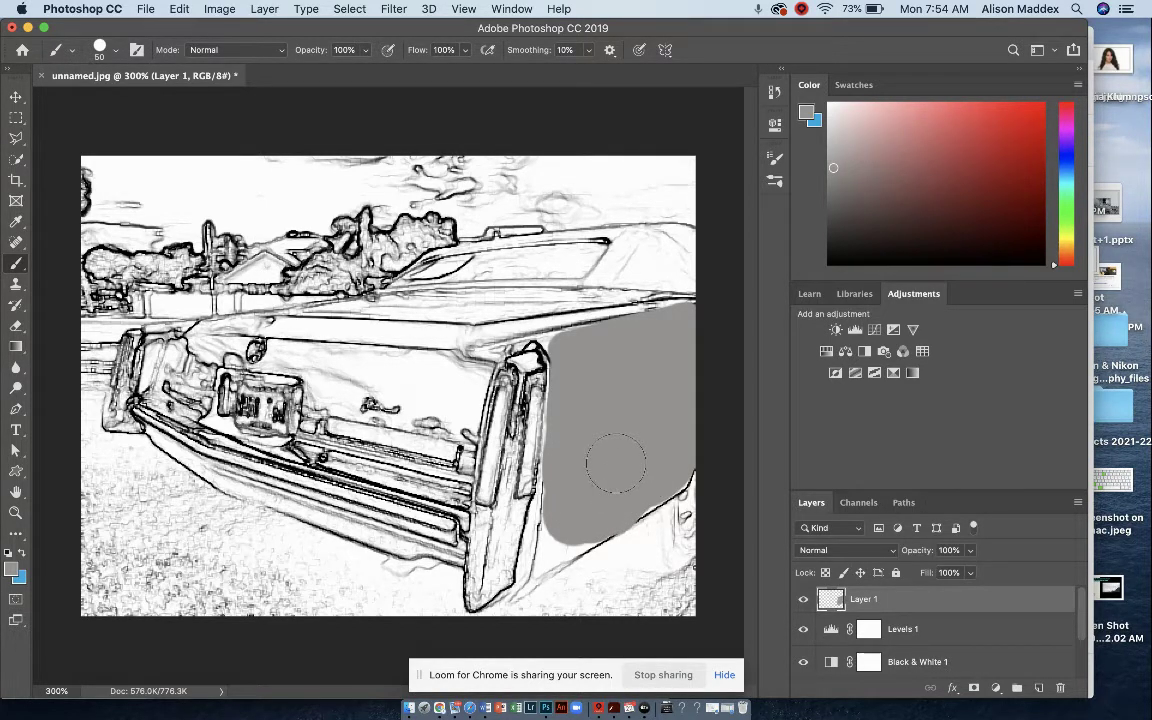
{"action": "key", "text": "bracketleft"}
{"action": "key", "text": "bracketleft"}
{"action": "key", "text": "bracketleft"}
{"action": "key", "text": "bracketleft"}
{"action": "key", "text": "bracketleft"}
Zoom in and fill grey into the panel's lower corner, tail-light edge and bottom tip.
{"action": "key", "text": "super+equal"}
{"action": "key", "text": "super+equal"}
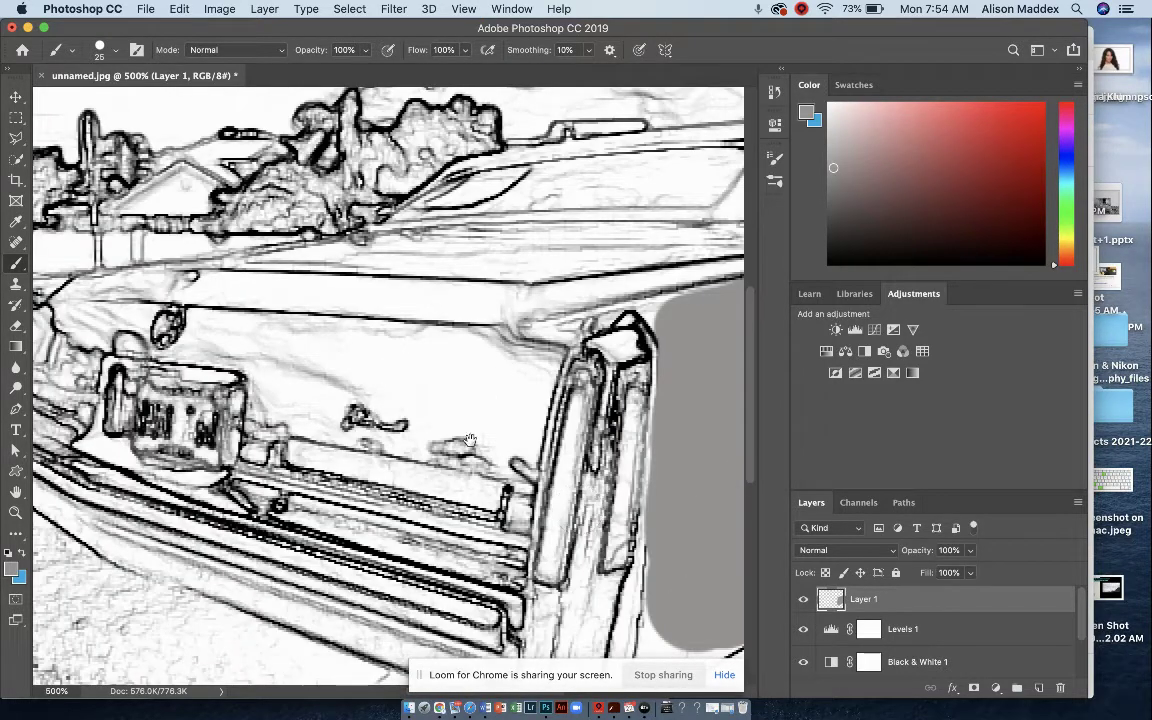
{"action": "left_click_drag", "start_coordinate": [522, 427], "coordinate": [390, 277]}
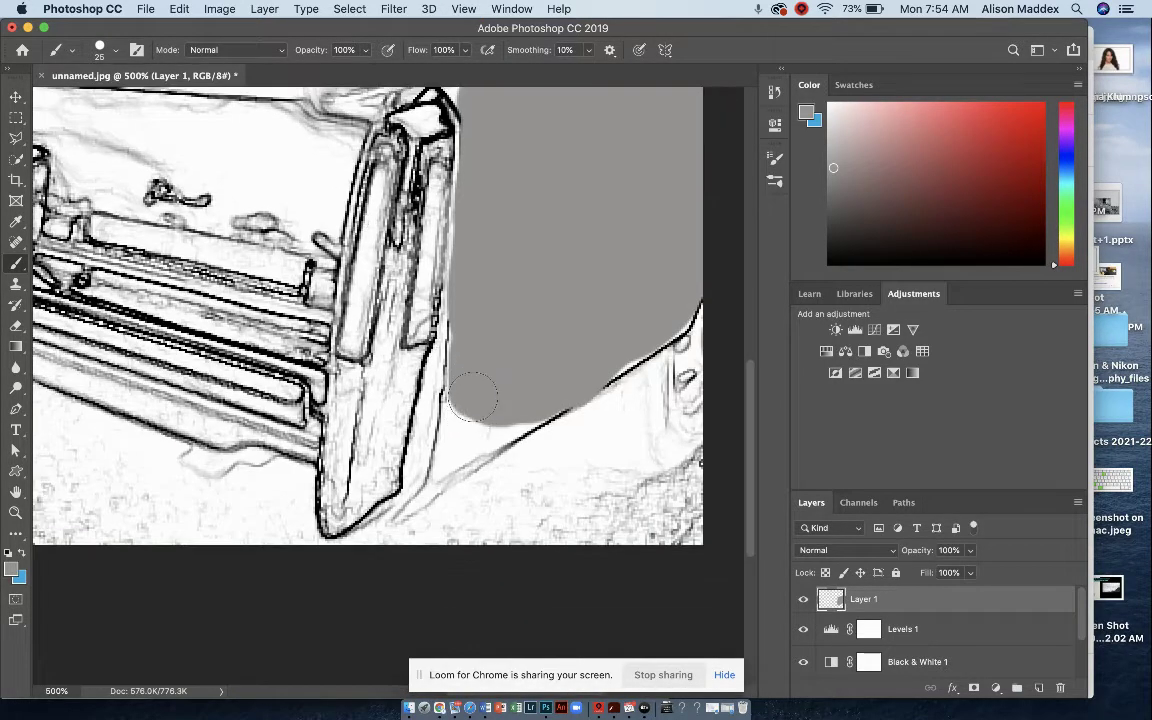
{"action": "mouse_move", "coordinate": [468, 393]}
{"action": "left_mouse_down"}
{"action": "mouse_move", "coordinate": [470, 420]}
{"action": "mouse_move", "coordinate": [500, 412]}
{"action": "mouse_move", "coordinate": [452, 428]}
{"action": "mouse_move", "coordinate": [463, 438]}
{"action": "left_mouse_up"}
{"action": "key", "text": "bracketleft"}
{"action": "key", "text": "bracketleft"}
{"action": "key", "text": "bracketleft"}
{"action": "mouse_move", "coordinate": [457, 323]}
{"action": "left_mouse_down"}
{"action": "mouse_move", "coordinate": [451, 424]}
{"action": "mouse_move", "coordinate": [429, 492]}
{"action": "mouse_move", "coordinate": [453, 456]}
{"action": "mouse_move", "coordinate": [443, 479]}
{"action": "mouse_move", "coordinate": [467, 431]}
{"action": "left_mouse_up"}
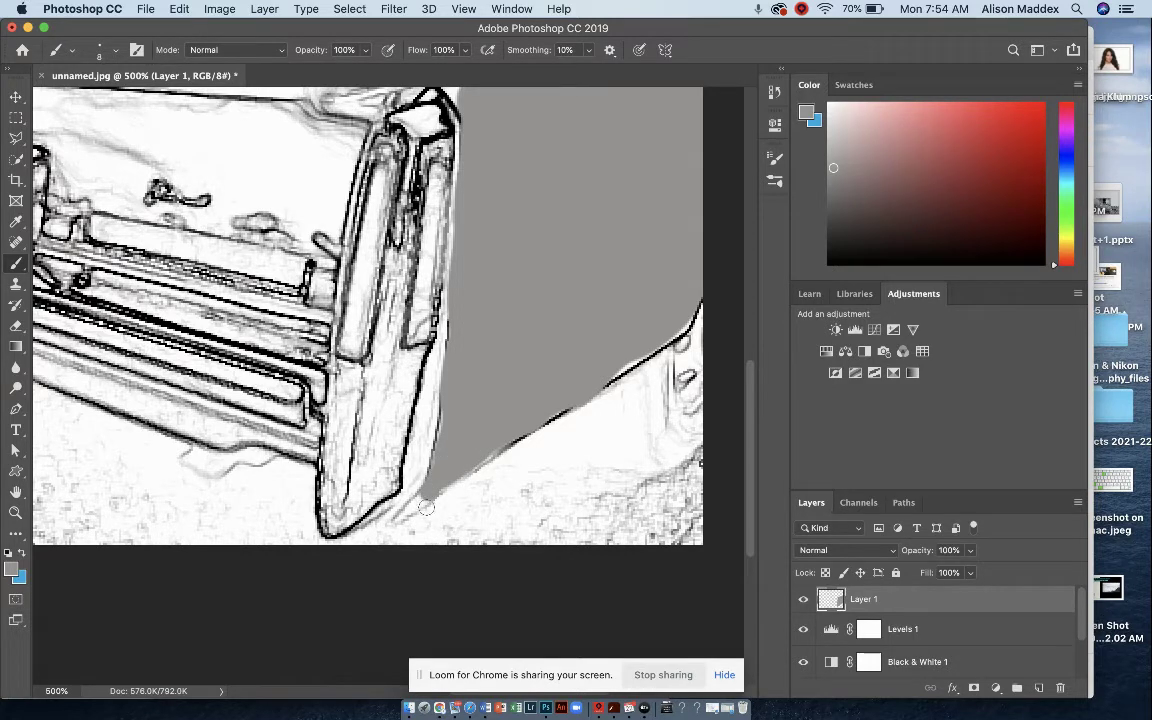
{"action": "key", "text": "bracketleft"}
{"action": "key", "text": "bracketleft"}
{"action": "key", "text": "bracketleft"}
{"action": "left_click_drag", "start_coordinate": [415, 495], "coordinate": [396, 518]}
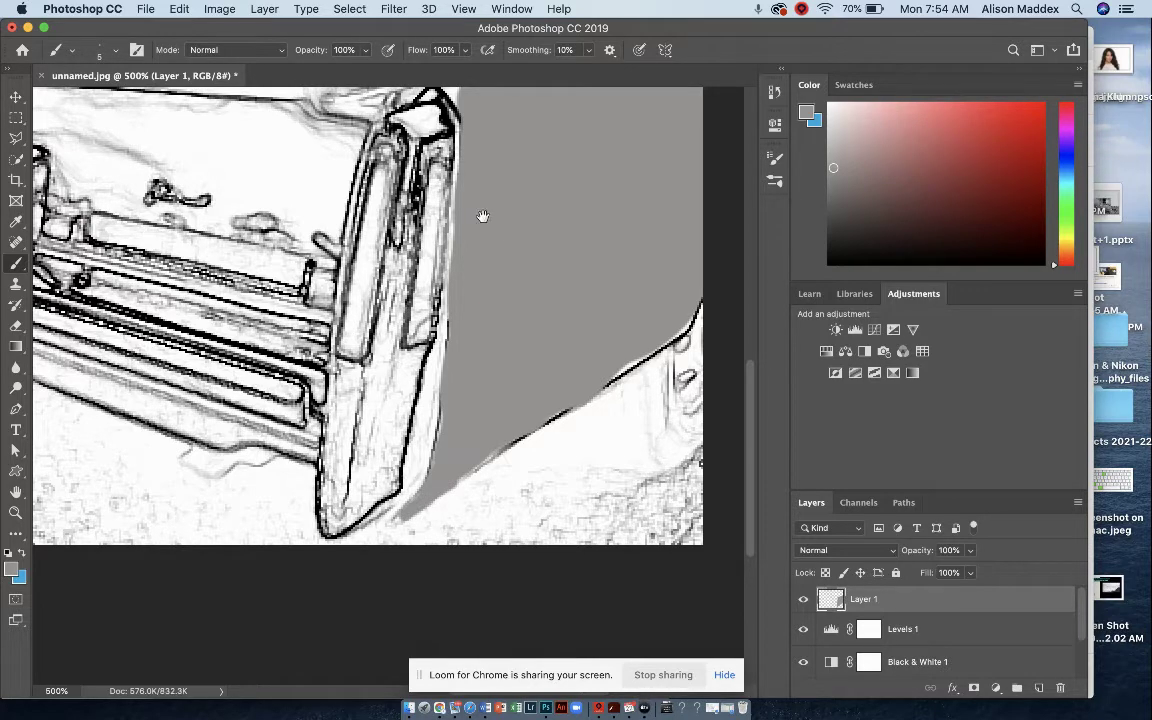
Fill grey along the roof edge, then zoom out to see the whole car.
{"action": "left_click_drag", "start_coordinate": [482, 218], "coordinate": [445, 485]}
{"action": "mouse_move", "coordinate": [414, 322]}
{"action": "left_mouse_down"}
{"action": "mouse_move", "coordinate": [471, 300]}
{"action": "mouse_move", "coordinate": [445, 298]}
{"action": "mouse_move", "coordinate": [504, 287]}
{"action": "left_mouse_up"}
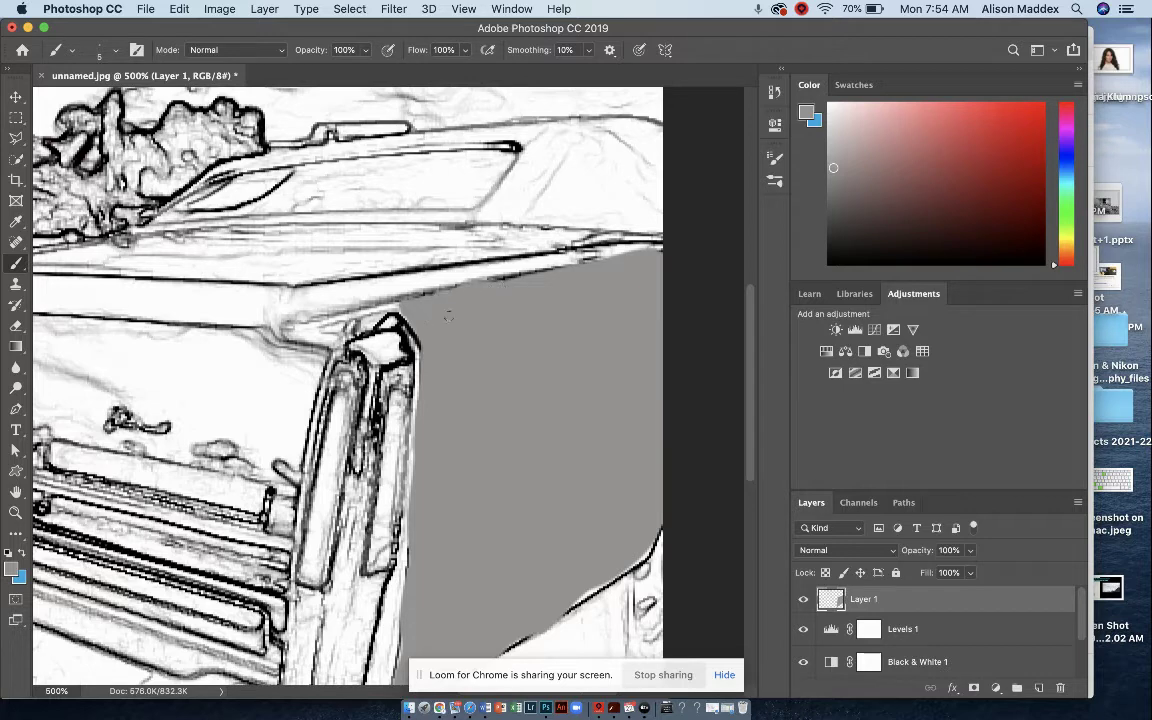
{"action": "left_click_drag", "start_coordinate": [364, 315], "coordinate": [406, 300]}
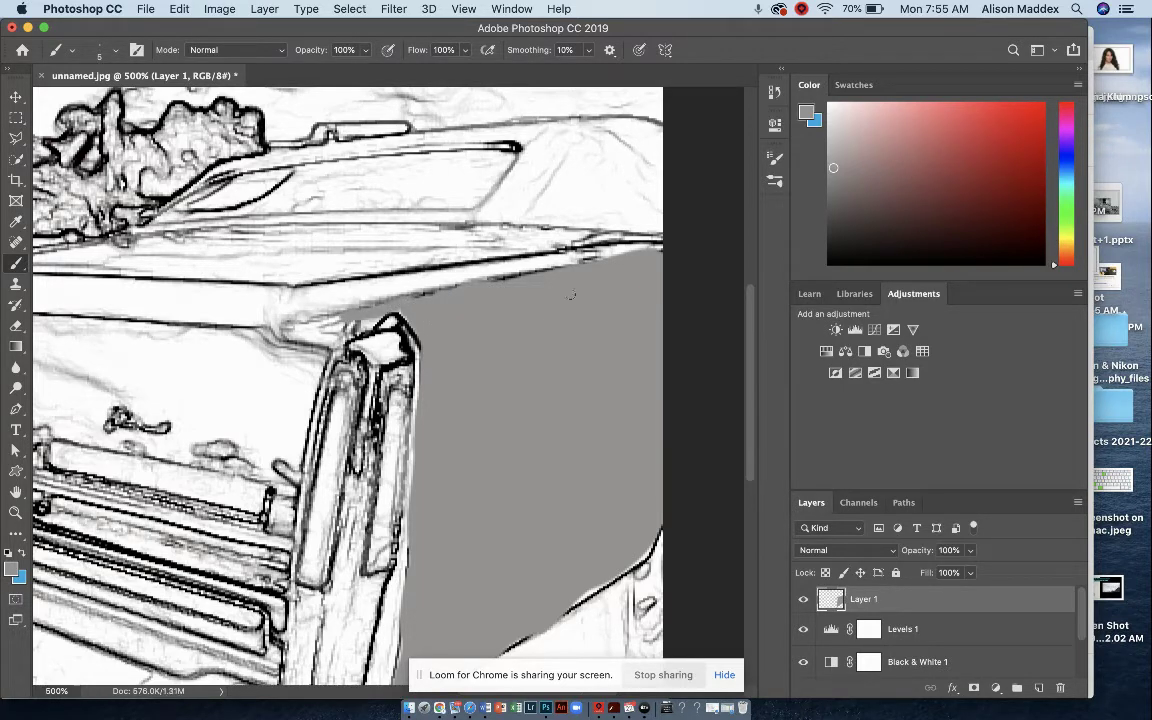
{"action": "key", "text": "super+0"}
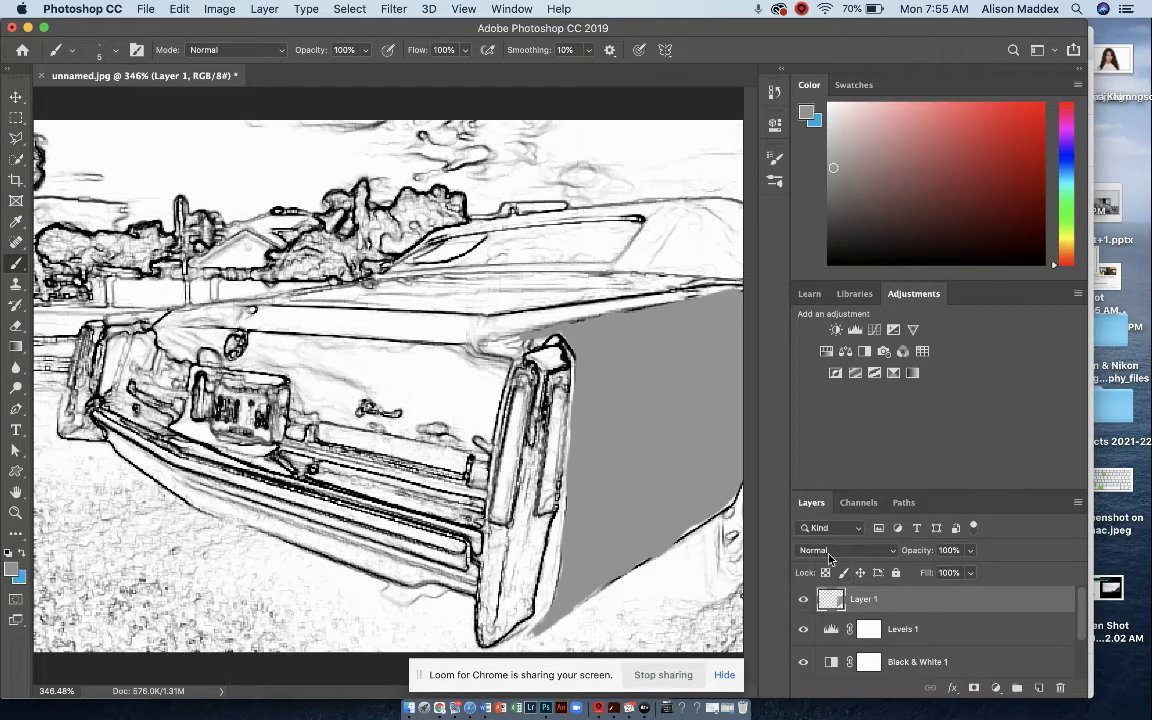
Set Layer 1's blend mode to Multiply.
{"action": "left_click", "coordinate": [890, 556]}
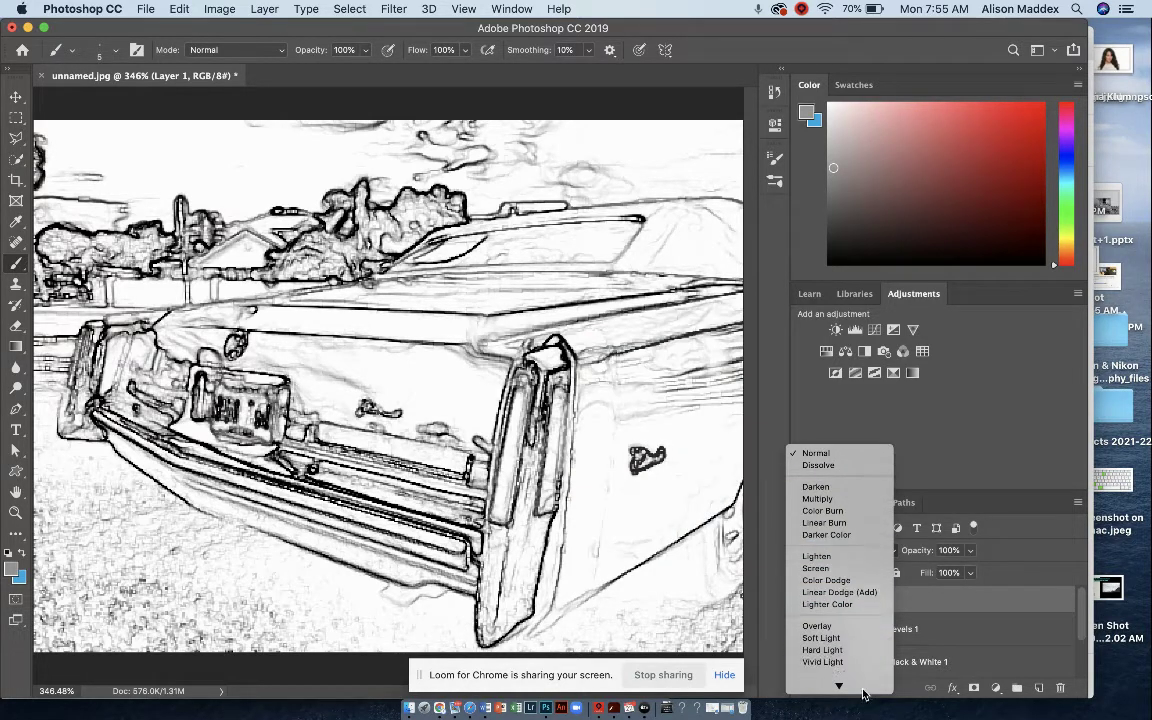
{"action": "left_click", "coordinate": [816, 487]}
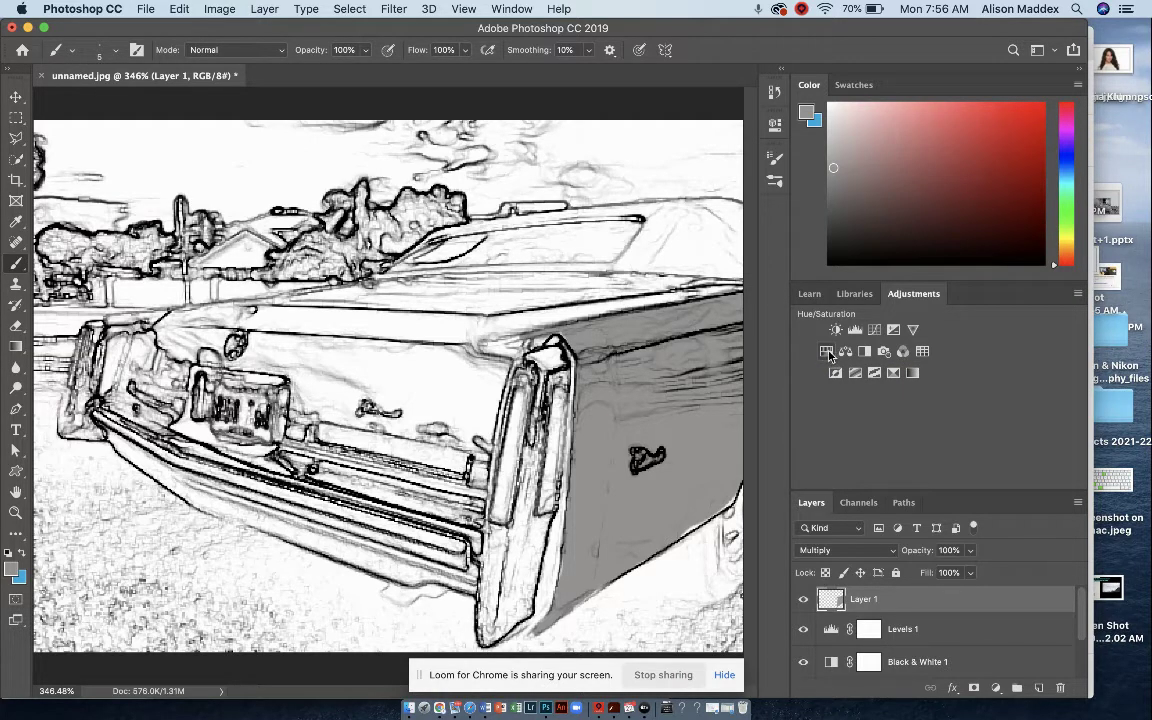
Add a clipped Hue/Saturation layer with Colorize, Saturation 100 and Hue 112.
{"action": "left_click", "coordinate": [826, 352]}
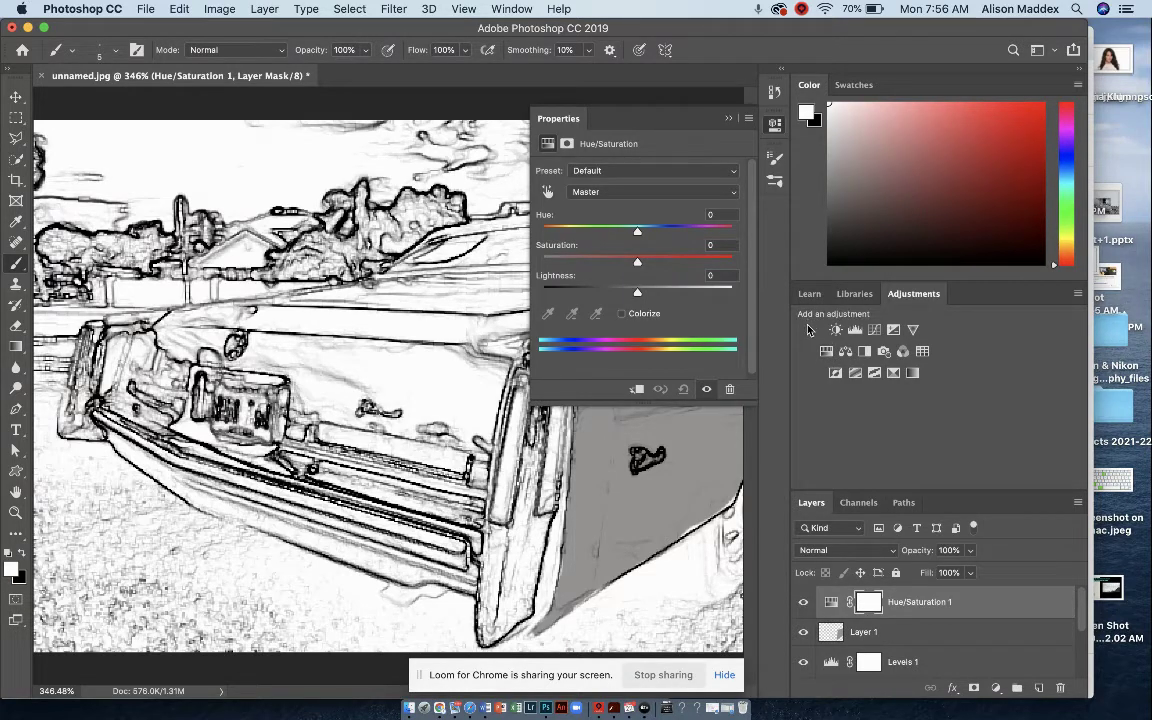
{"action": "left_click", "coordinate": [621, 315]}
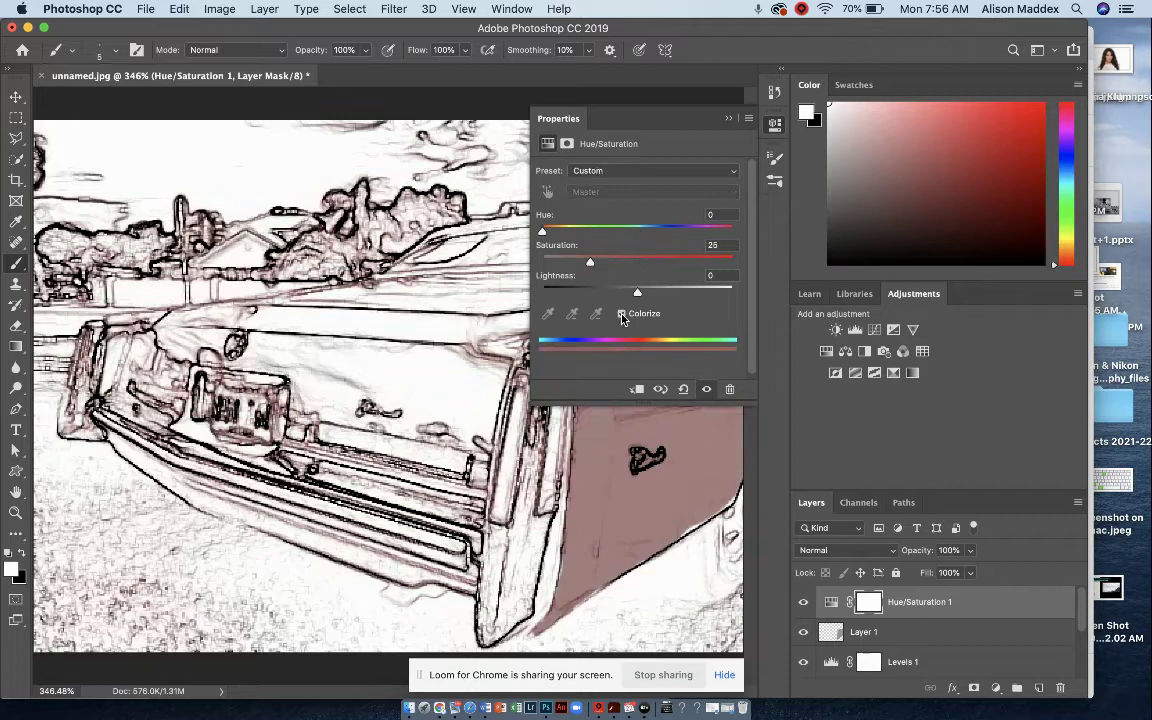
{"action": "left_click", "coordinate": [636, 389]}
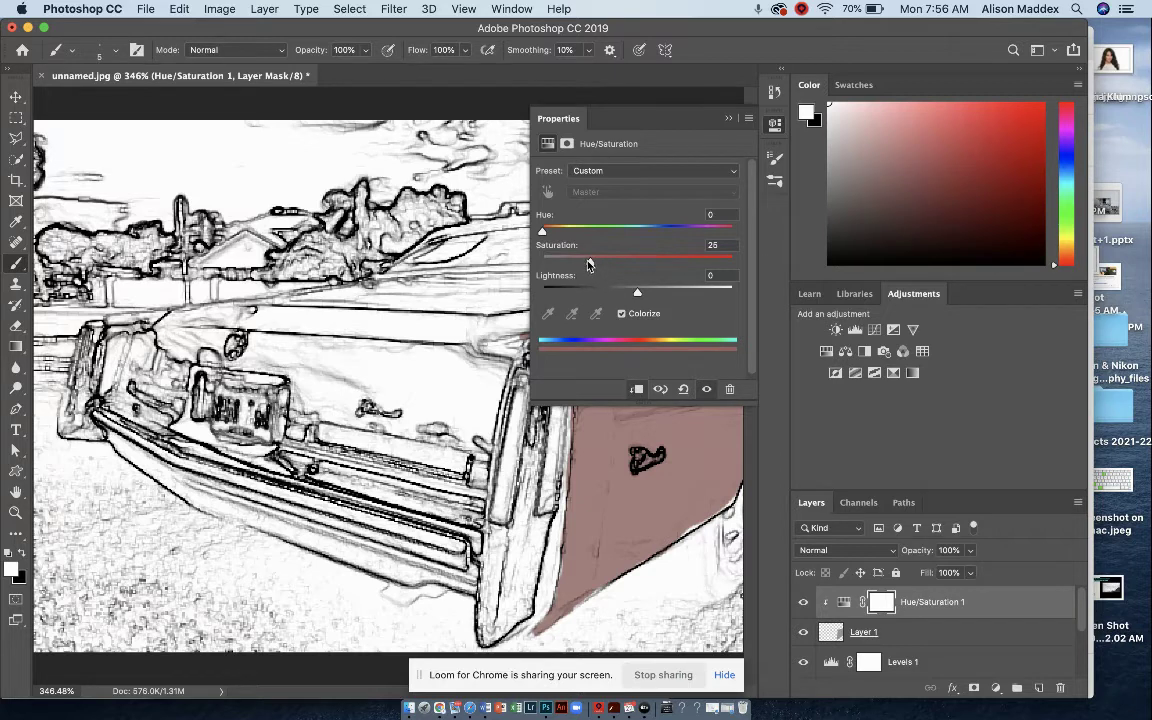
{"action": "left_click_drag", "start_coordinate": [590, 263], "coordinate": [733, 265]}
{"action": "left_click_drag", "start_coordinate": [543, 230], "coordinate": [602, 244]}
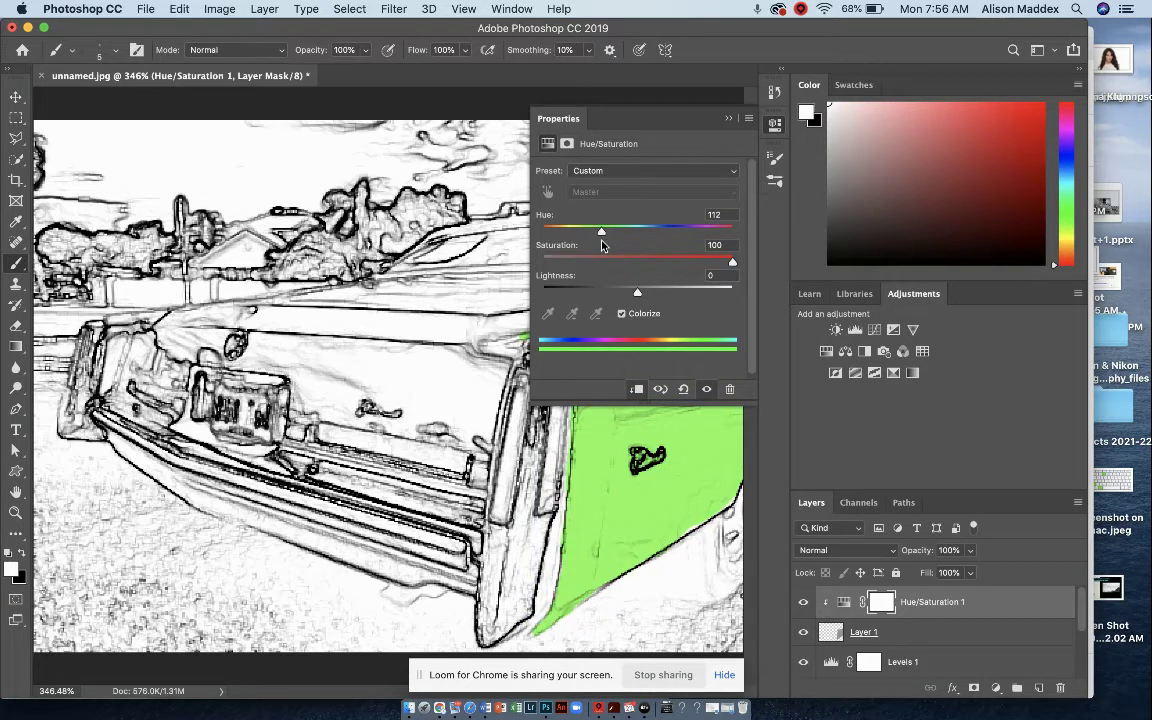
{"action": "left_click", "coordinate": [729, 120]}
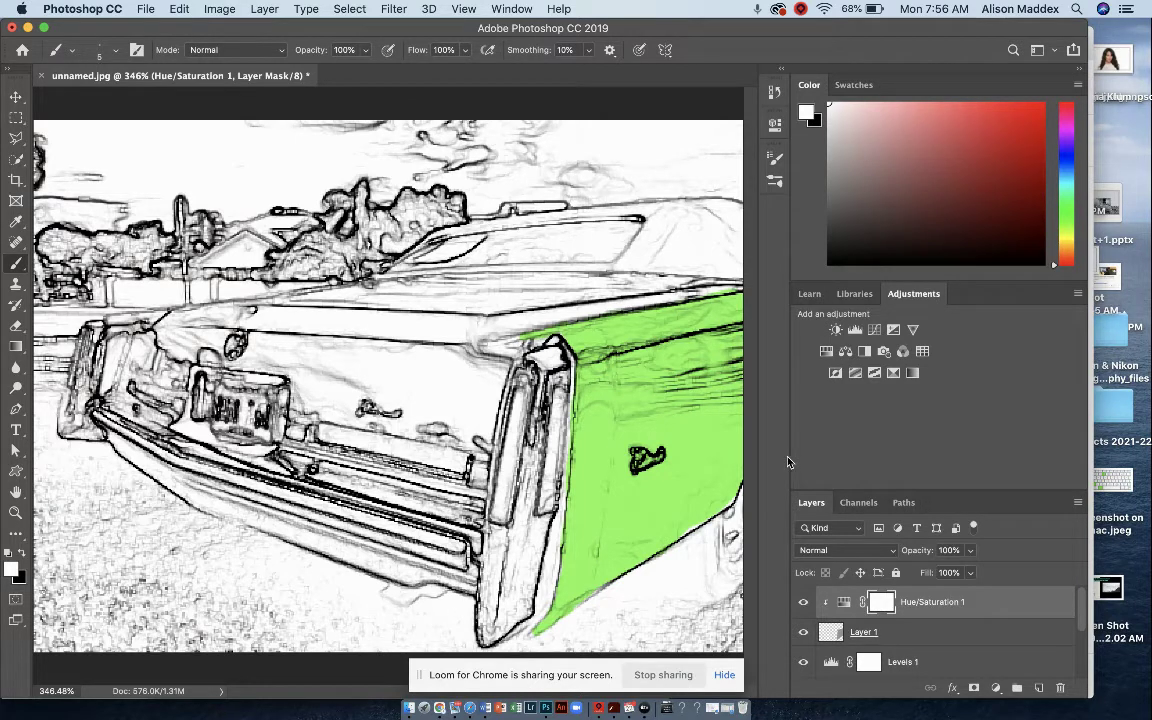
Add Layer 2, rename Layer 1 to 'Green', then reselect Layer 2 with a larger brush.
{"action": "left_click", "coordinate": [1038, 688]}
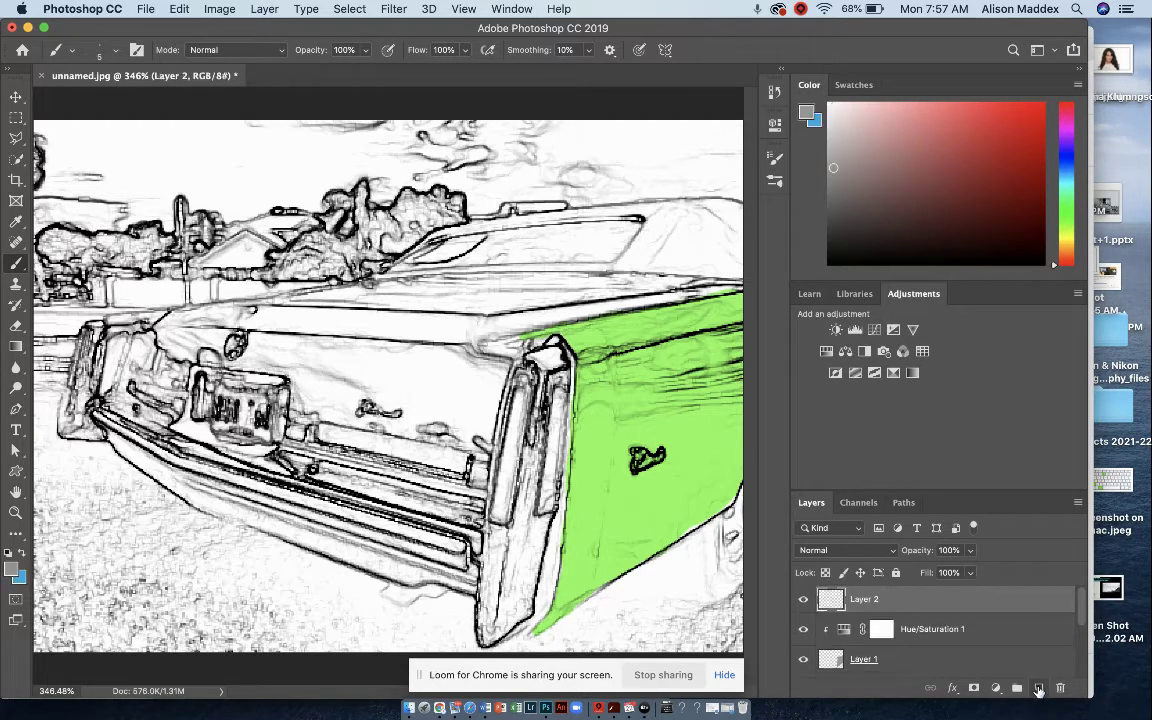
{"action": "left_click", "coordinate": [866, 664]}
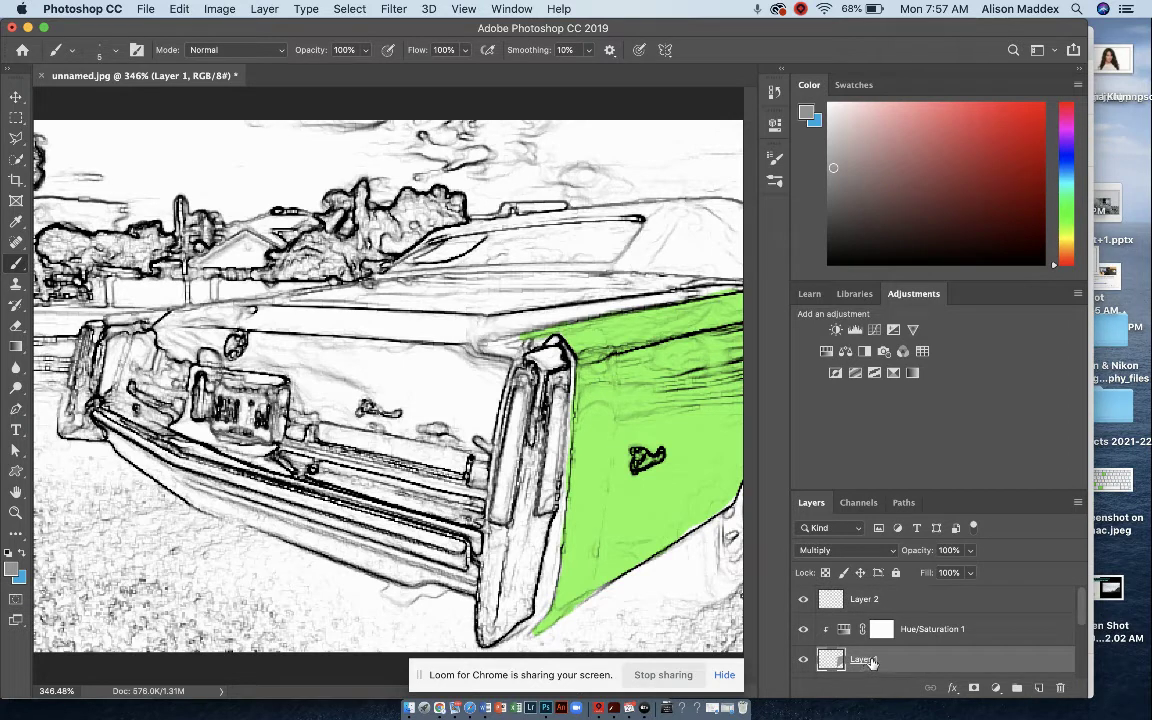
{"action": "double_click", "coordinate": [866, 661]}
{"action": "type", "text": "Green"}
{"action": "key", "text": "Return"}
{"action": "left_click", "coordinate": [922, 599]}
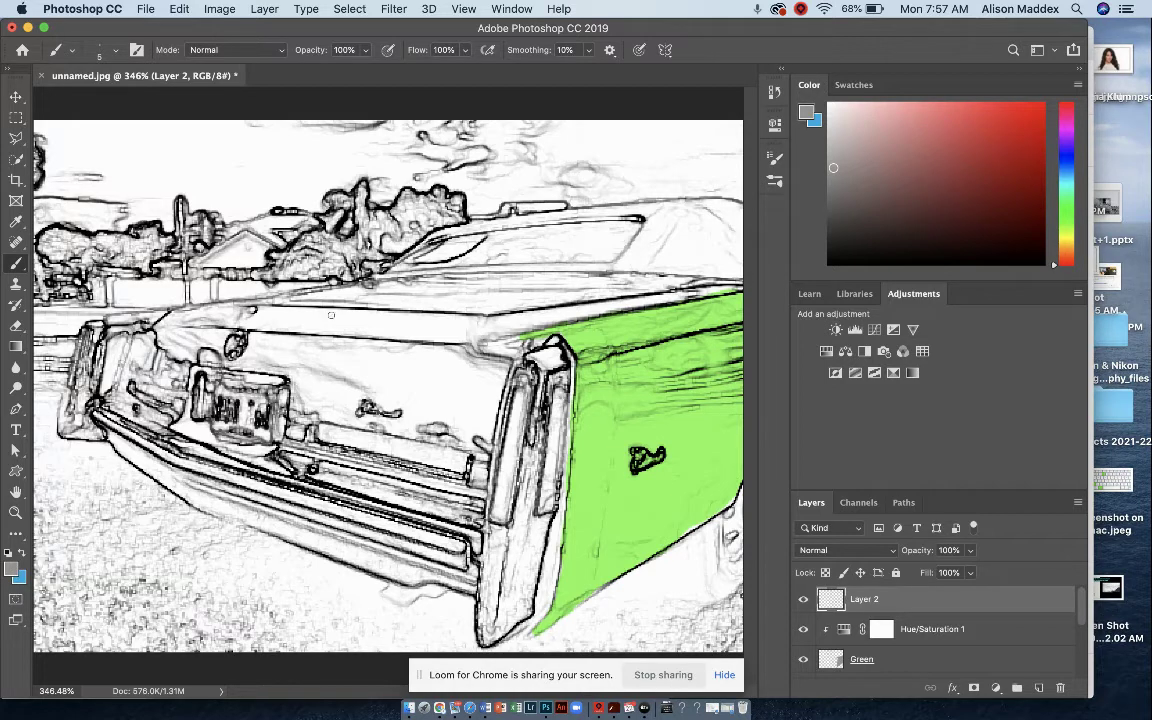
{"action": "key", "text": "bracketright"}
Brush a rough grey stroke across the car's hood on Layer 2.
{"action": "mouse_move", "coordinate": [281, 318]}
{"action": "left_mouse_down"}
{"action": "mouse_move", "coordinate": [384, 313]}
{"action": "mouse_move", "coordinate": [328, 306]}
{"action": "mouse_move", "coordinate": [495, 295]}
{"action": "left_mouse_up"}
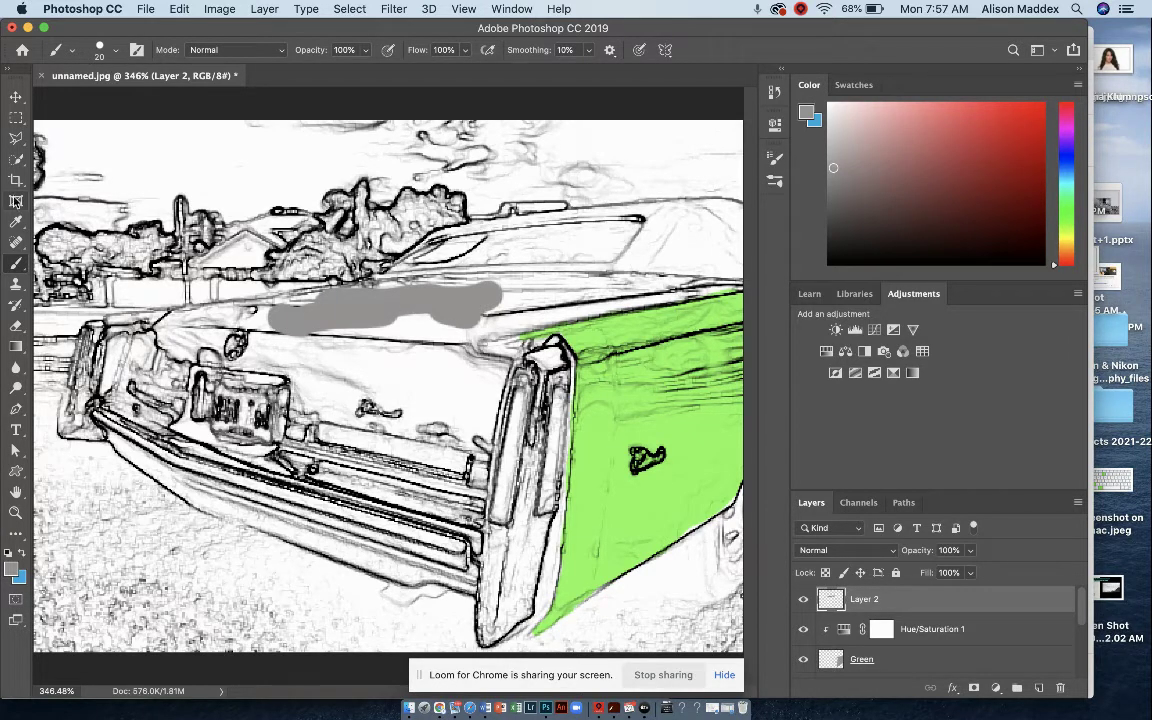
{"action": "left_click", "coordinate": [17, 145]}
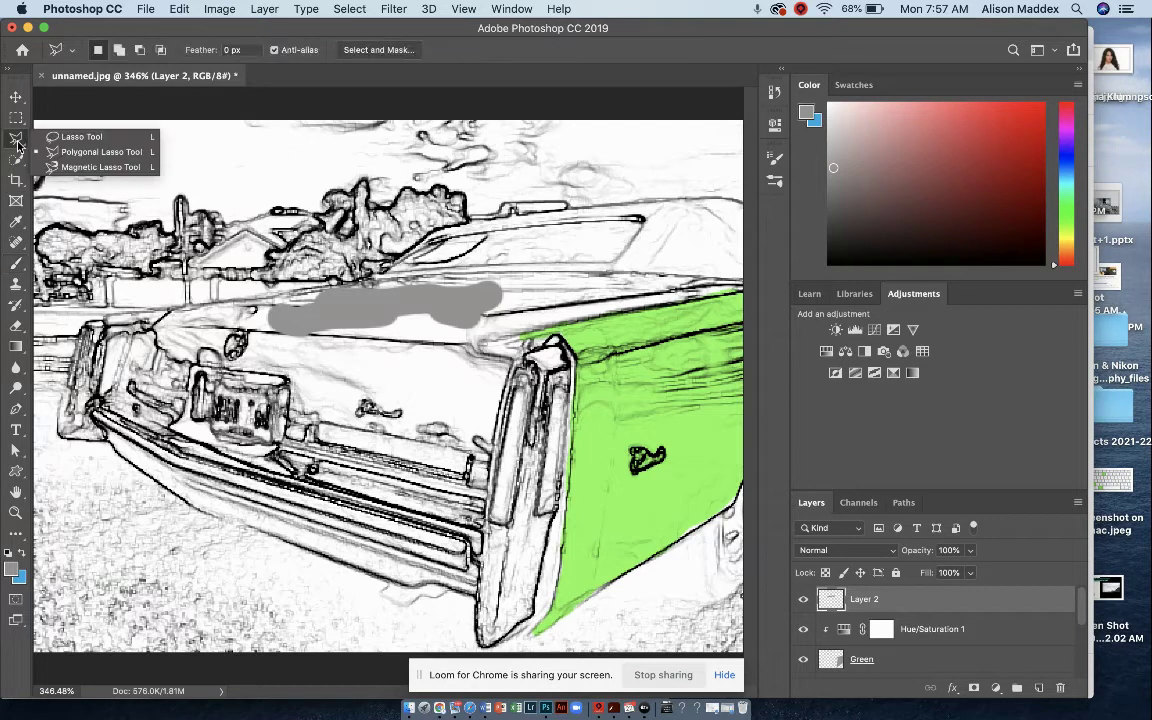
Outline the hood with the Polygonal Lasso by clicking its corner points.
{"action": "left_click", "coordinate": [75, 155]}
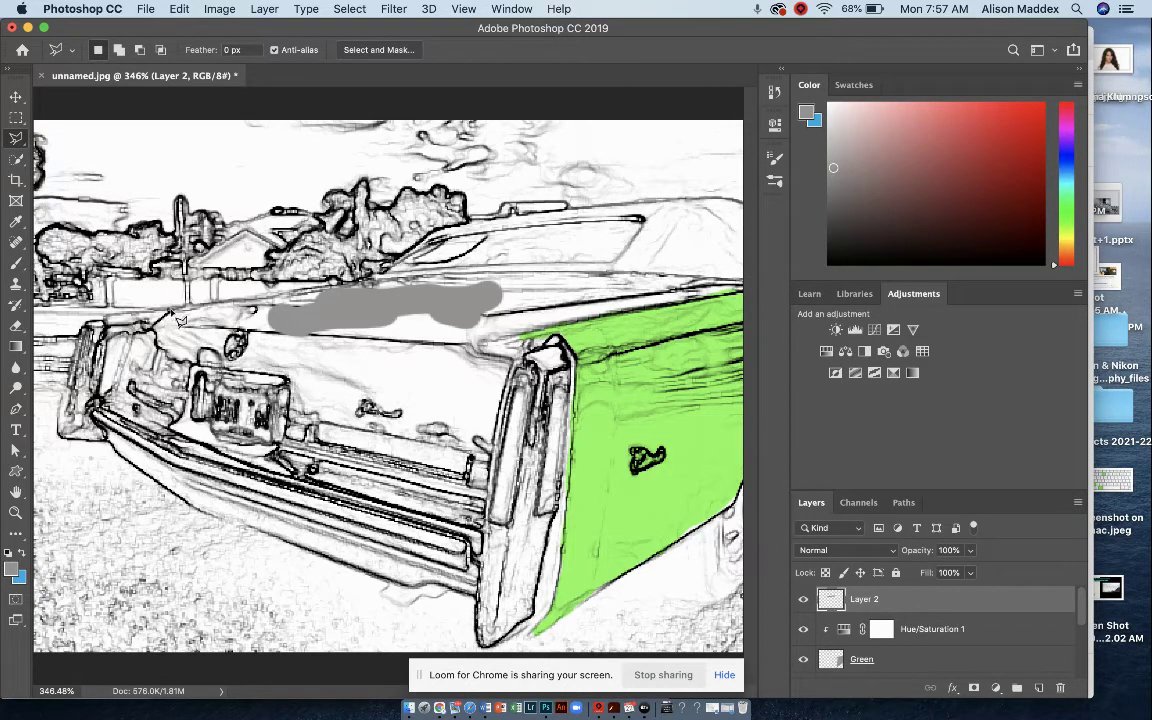
{"action": "left_click", "coordinate": [395, 283]}
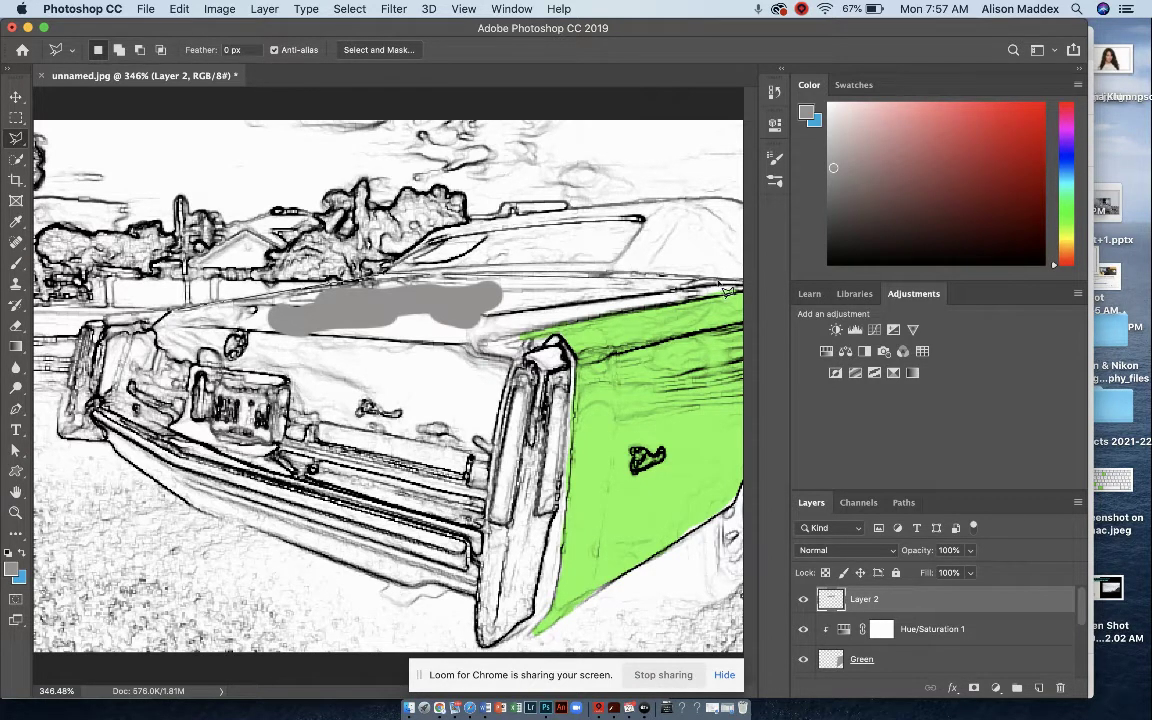
{"action": "left_click", "coordinate": [668, 252]}
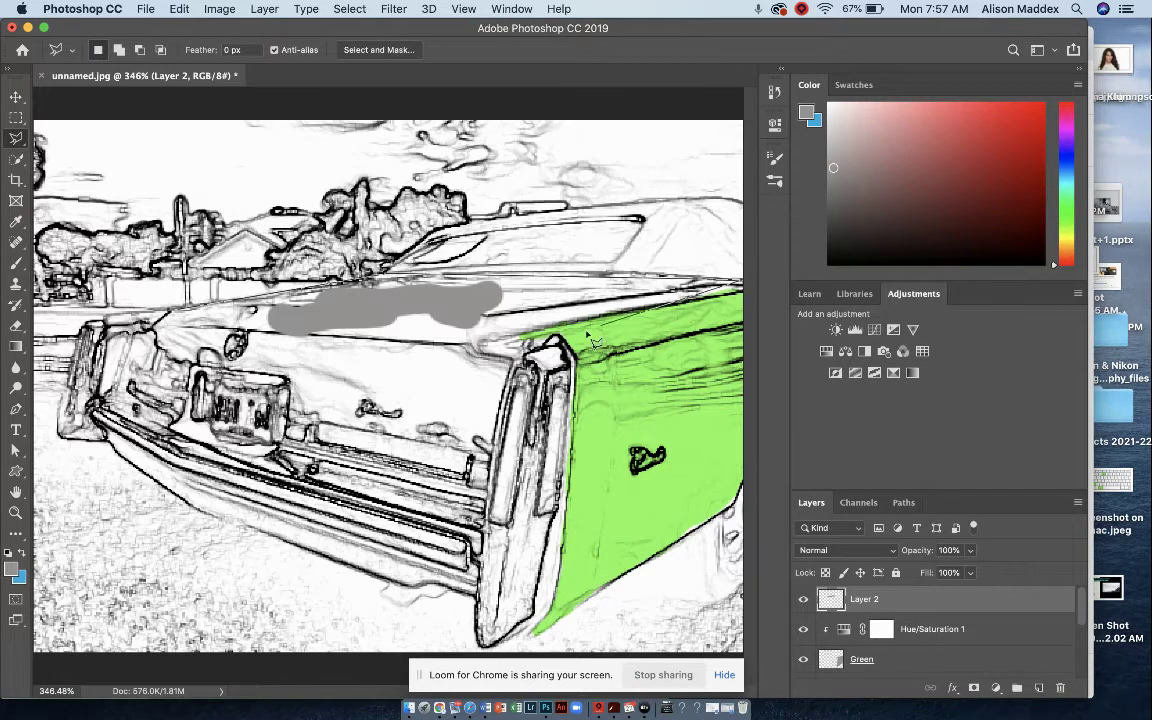
{"action": "left_click", "coordinate": [478, 347]}
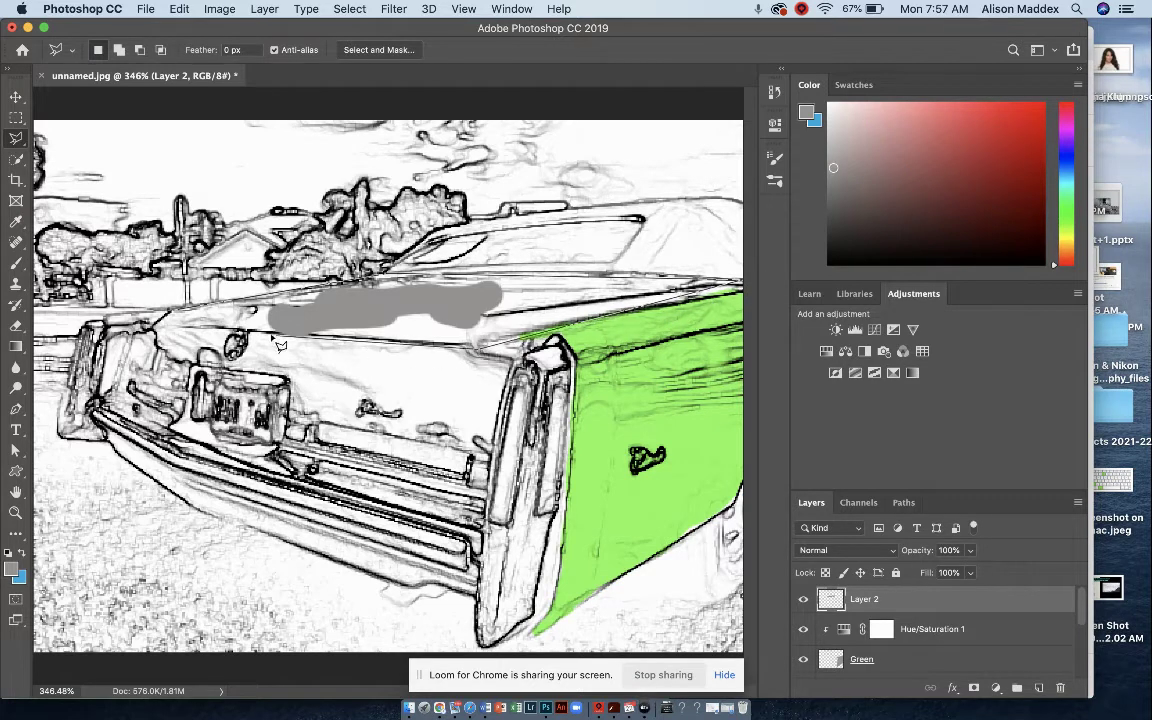
{"action": "left_click", "coordinate": [180, 320]}
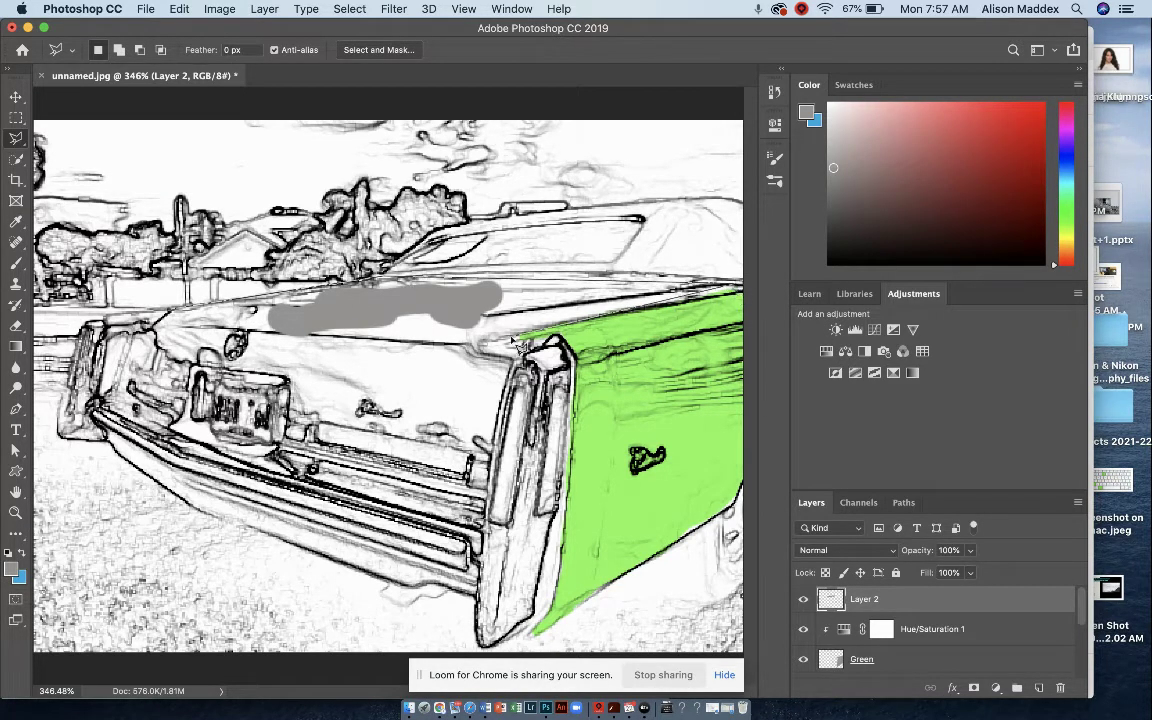
{"action": "left_click", "coordinate": [478, 347]}
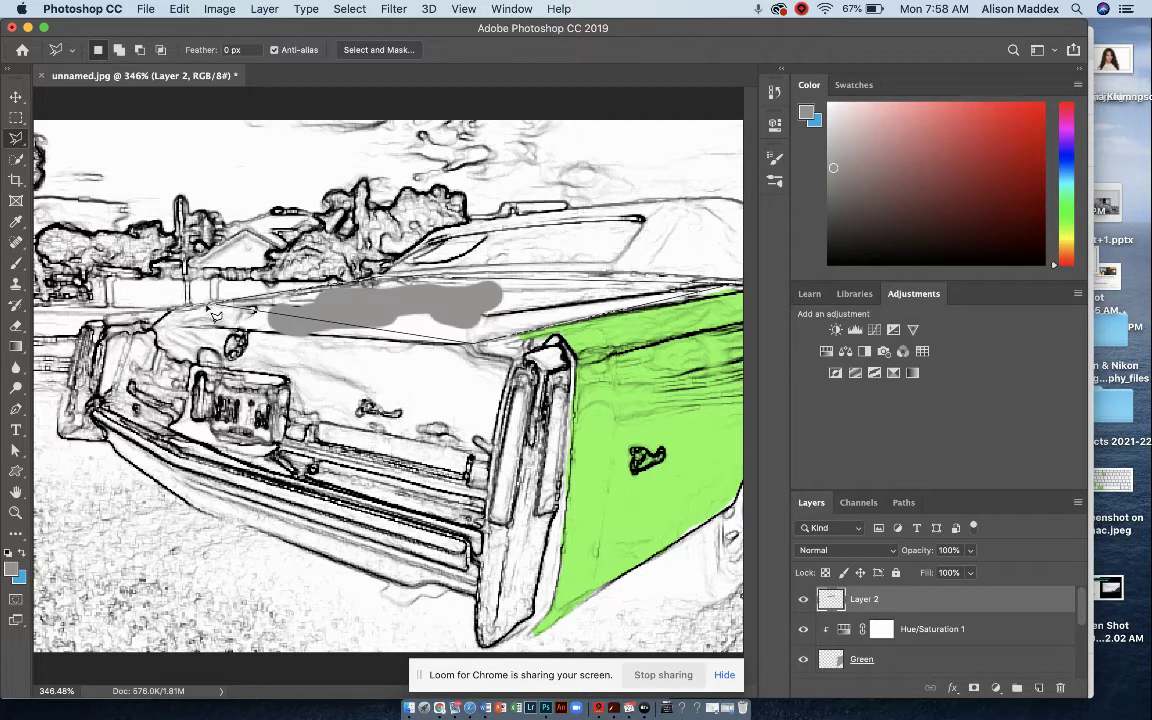
{"action": "left_click", "coordinate": [224, 311]}
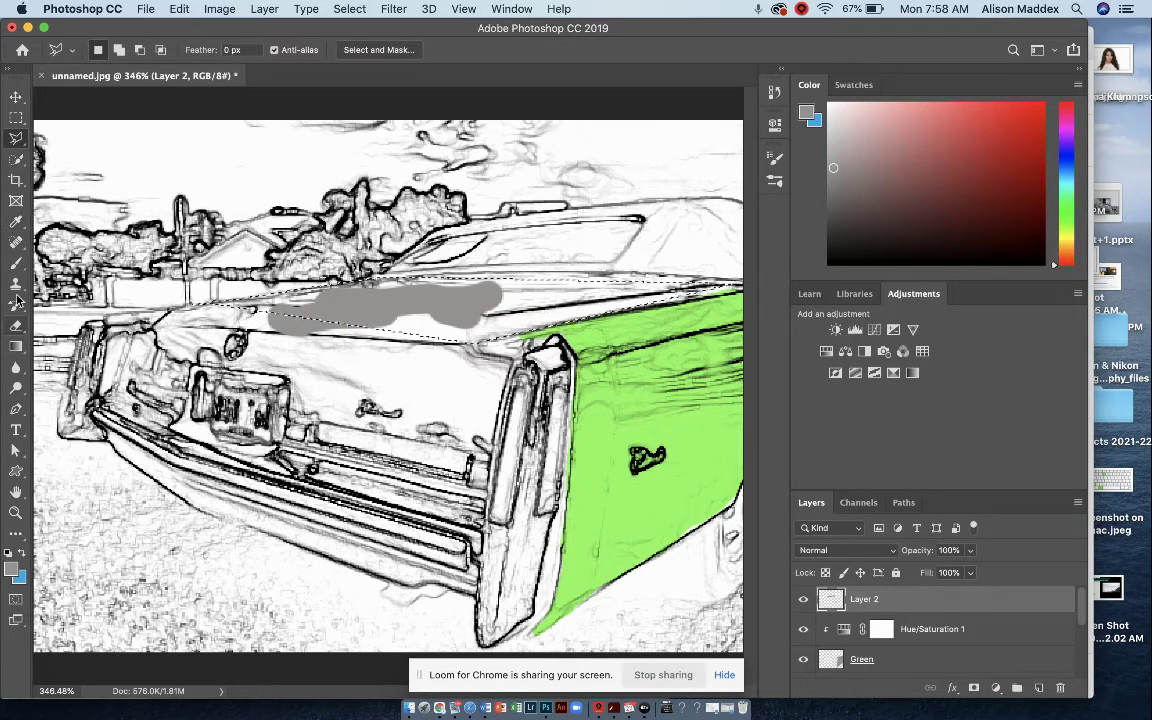
{"action": "left_click", "coordinate": [16, 262]}
Brush solid grey across the selected hood, enlarging the brush to size 50 to cover remaining gaps.
{"action": "mouse_move", "coordinate": [400, 310]}
{"action": "left_mouse_down"}
{"action": "mouse_move", "coordinate": [495, 302]}
{"action": "mouse_move", "coordinate": [437, 357]}
{"action": "left_mouse_up"}
{"action": "mouse_move", "coordinate": [470, 295]}
{"action": "left_mouse_down"}
{"action": "mouse_move", "coordinate": [600, 290]}
{"action": "mouse_move", "coordinate": [549, 307]}
{"action": "left_mouse_up"}
{"action": "key", "text": "bracketright"}
{"action": "key", "text": "bracketright"}
{"action": "key", "text": "bracketright"}
{"action": "mouse_move", "coordinate": [458, 305]}
{"action": "left_mouse_down"}
{"action": "mouse_move", "coordinate": [143, 331]}
{"action": "mouse_move", "coordinate": [287, 322]}
{"action": "mouse_move", "coordinate": [332, 334]}
{"action": "mouse_move", "coordinate": [628, 318]}
{"action": "left_mouse_up"}
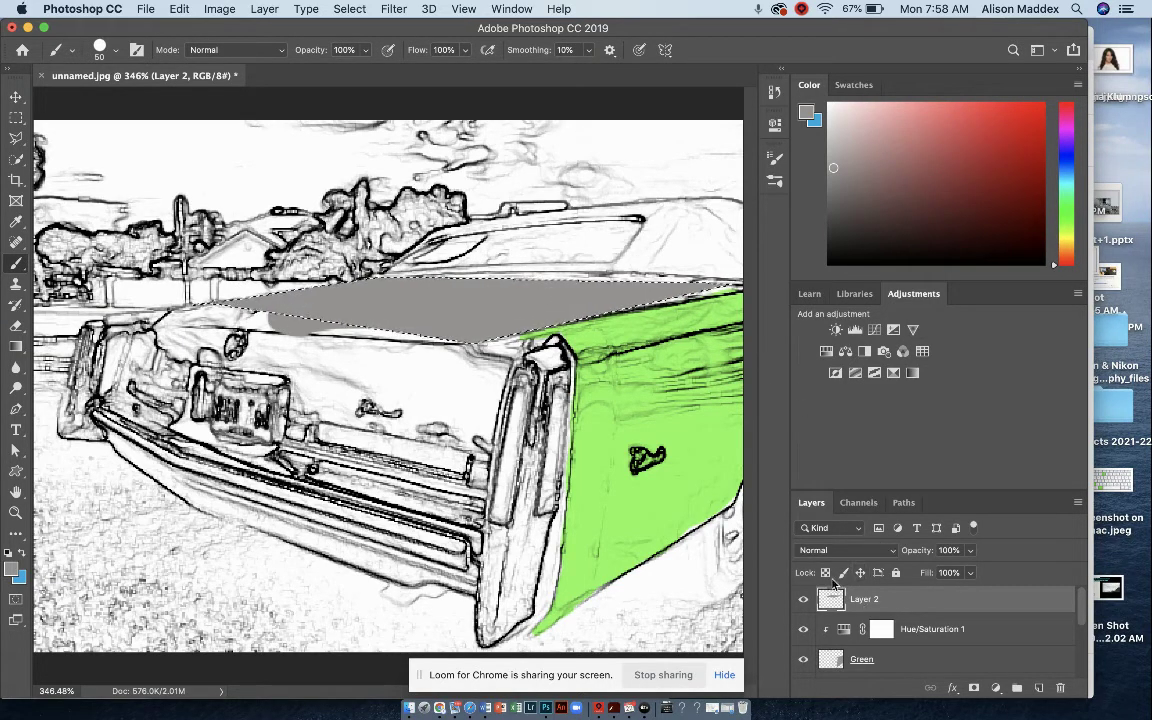
Set Layer 2's blend mode to Multiply.
{"action": "left_click", "coordinate": [869, 551]}
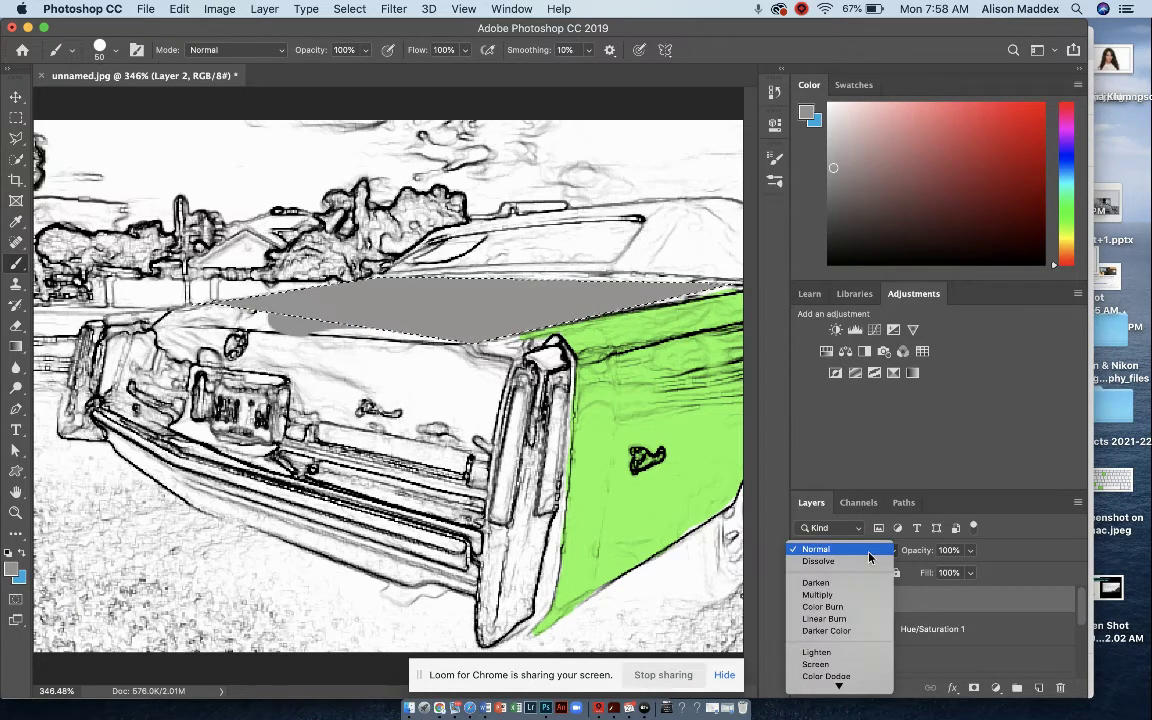
{"action": "left_click", "coordinate": [860, 594]}
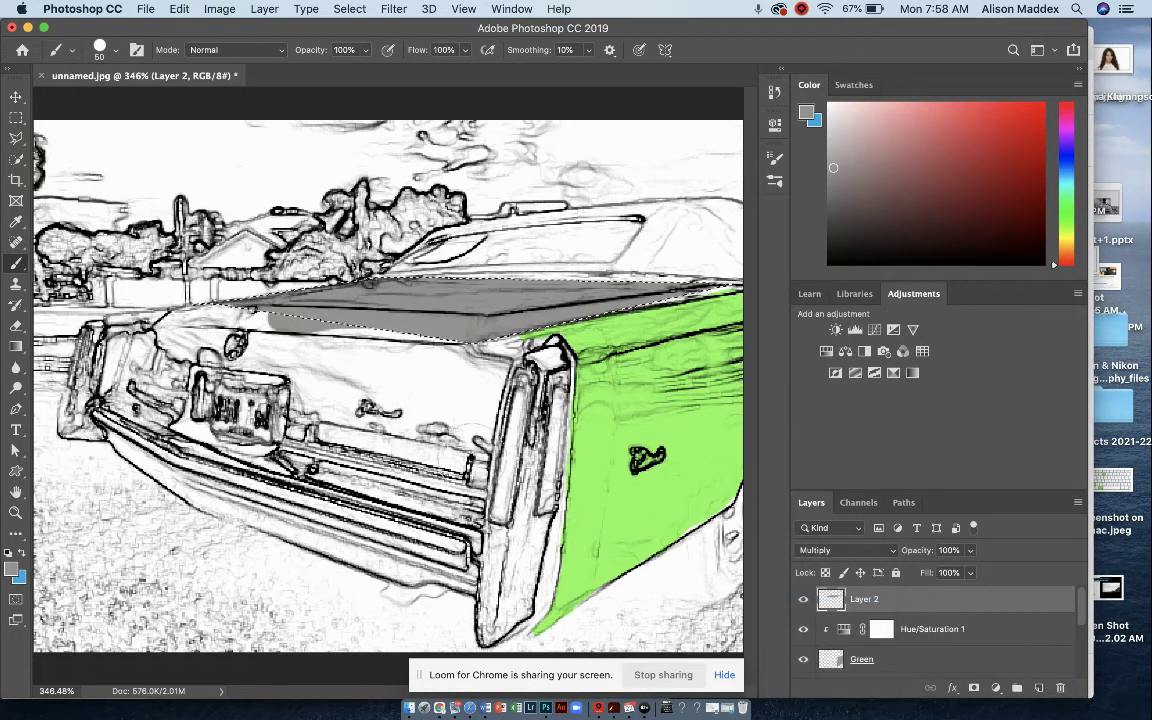
Add a colorized Hue/Saturation adjustment with Hue 312 and Saturation 100 to tint the hood magenta.
{"action": "left_click", "coordinate": [826, 352]}
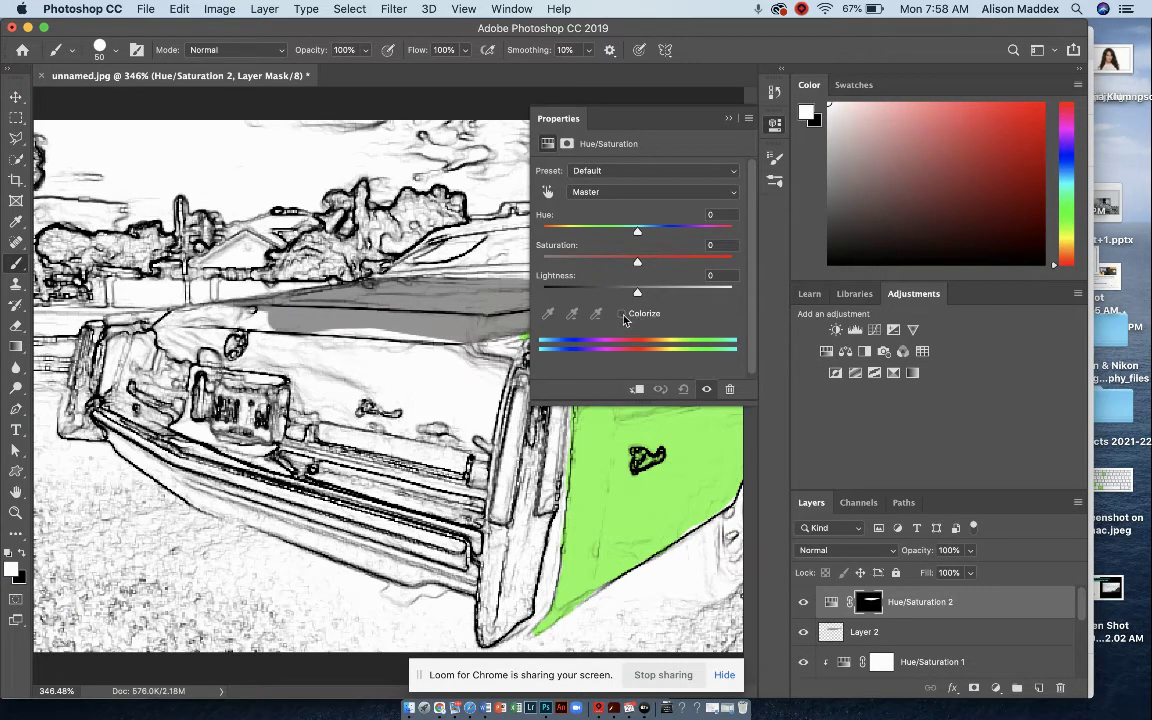
{"action": "left_click", "coordinate": [622, 314]}
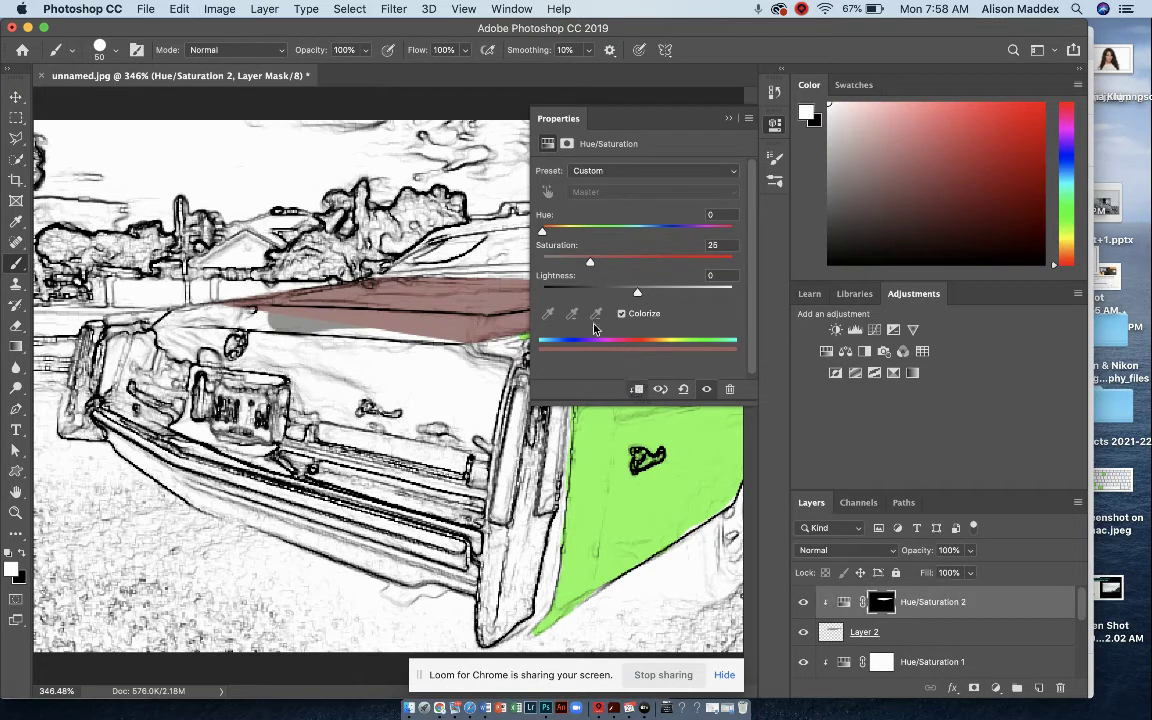
{"action": "left_click_drag", "start_coordinate": [542, 231], "coordinate": [711, 231]}
{"action": "left_click_drag", "start_coordinate": [590, 261], "coordinate": [710, 233]}
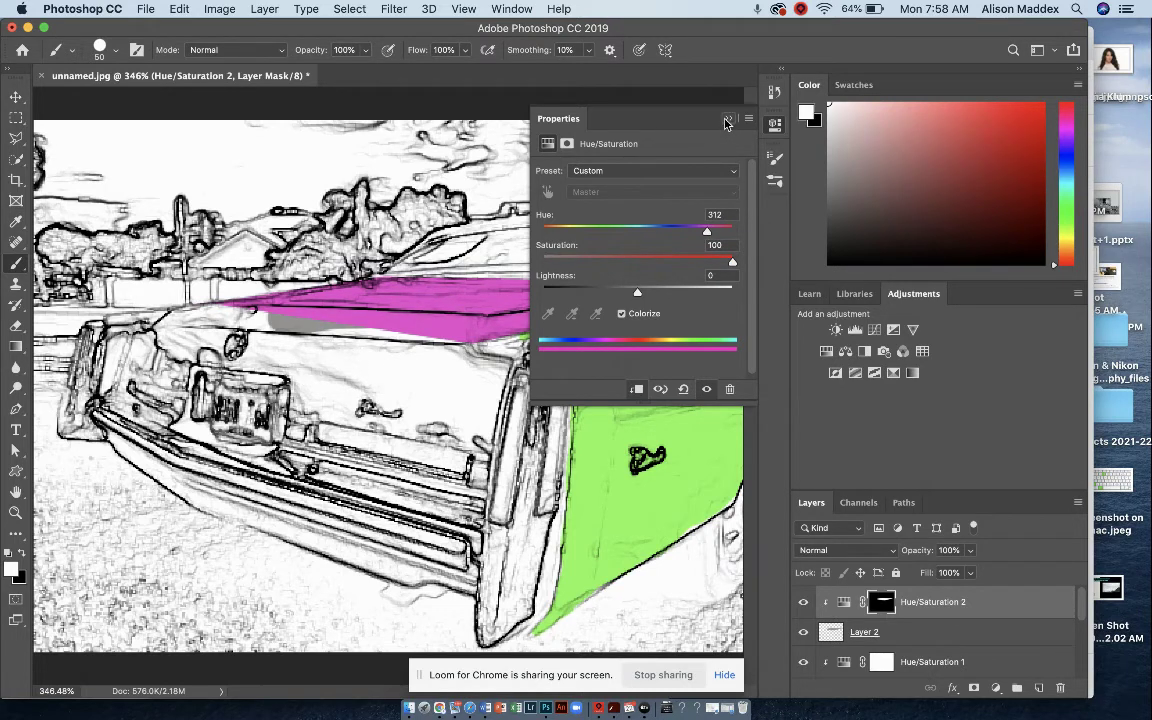
{"action": "left_click", "coordinate": [727, 120]}
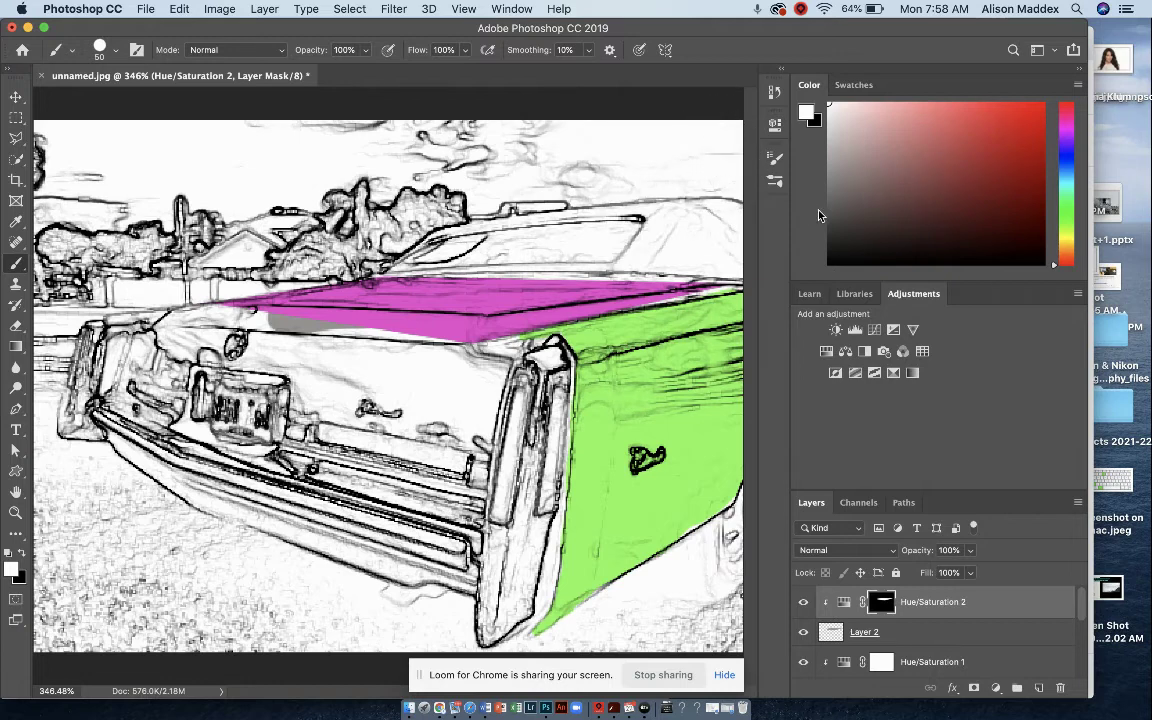